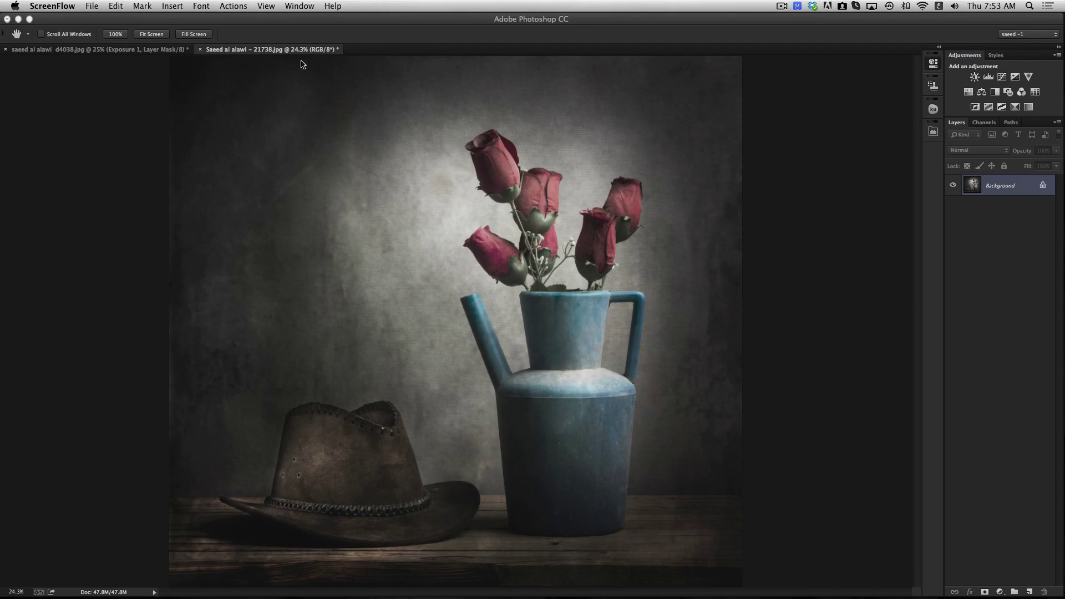
Switch to Photoshop and inspect the still-life photo's backdrop, roses and jug spout at 100% magnification
click(153, 91)
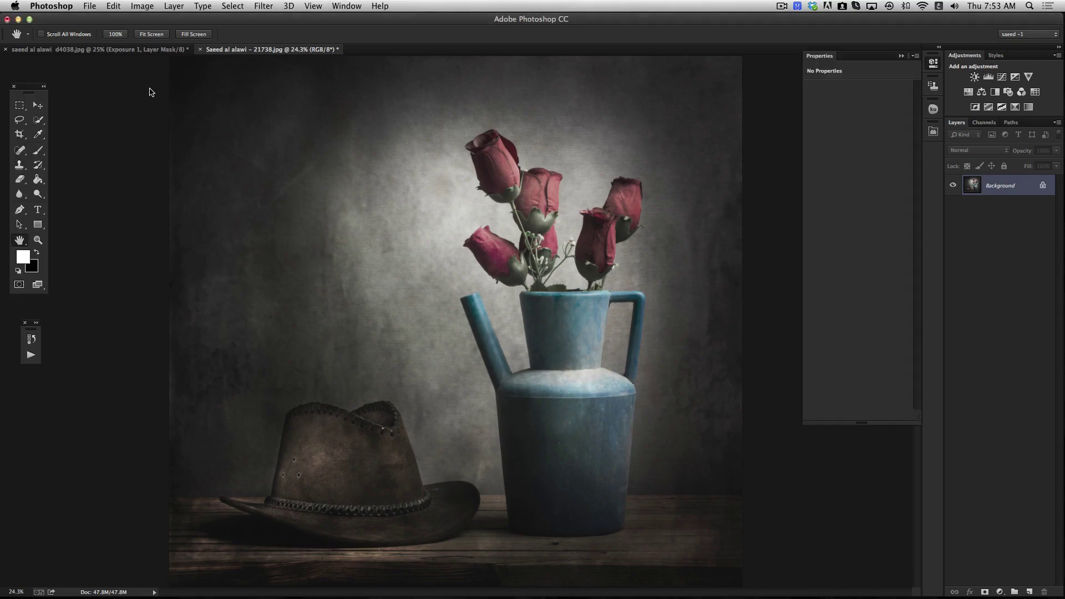
double_click(38, 240)
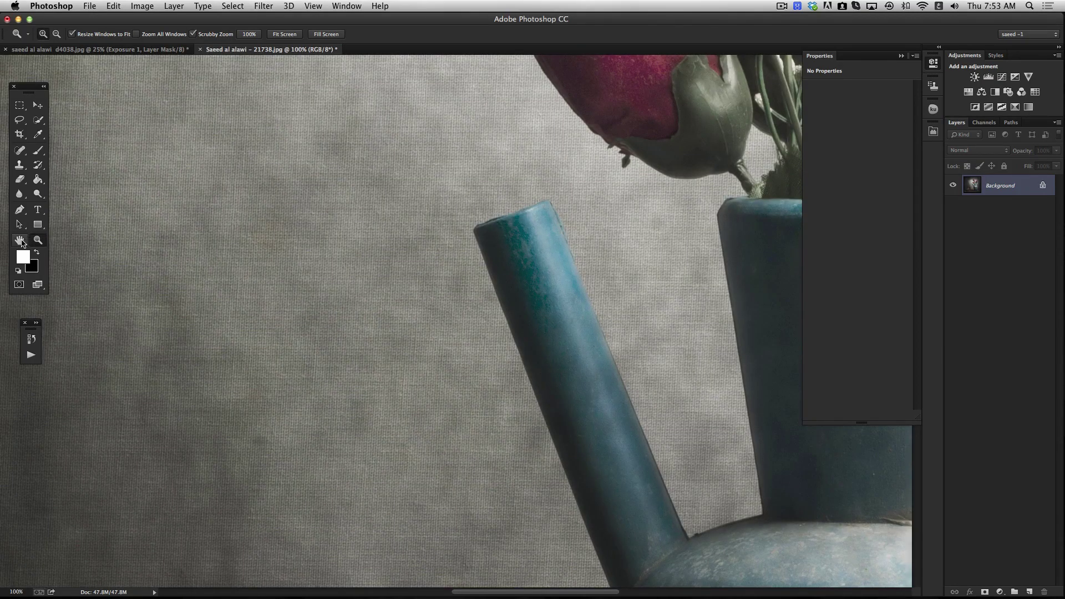
drag(647, 154, 534, 344)
drag(325, 245, 557, 189)
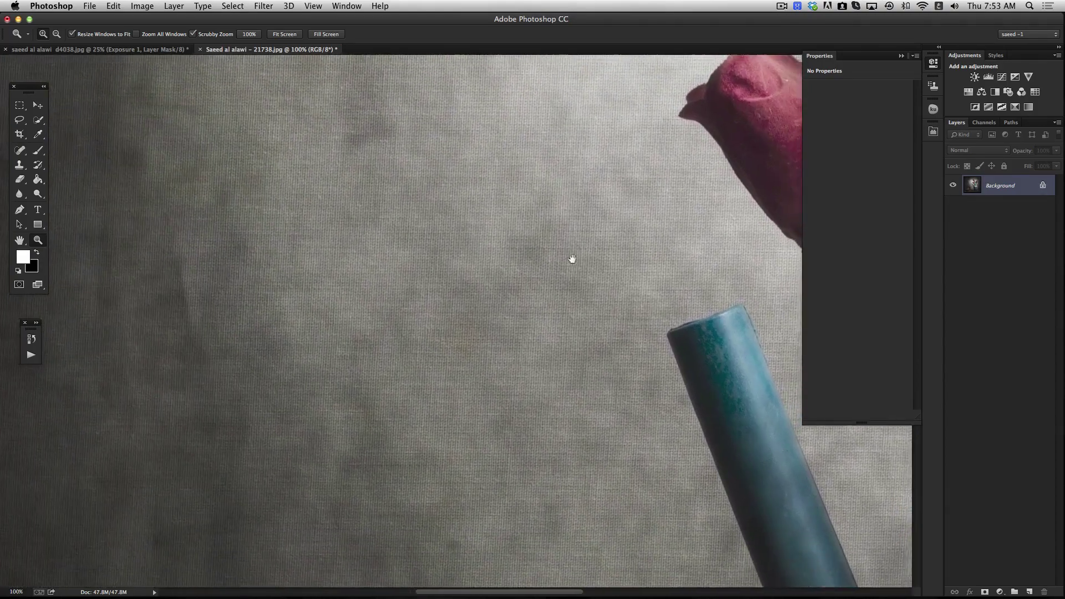
drag(571, 257, 371, 166)
drag(525, 327, 471, 205)
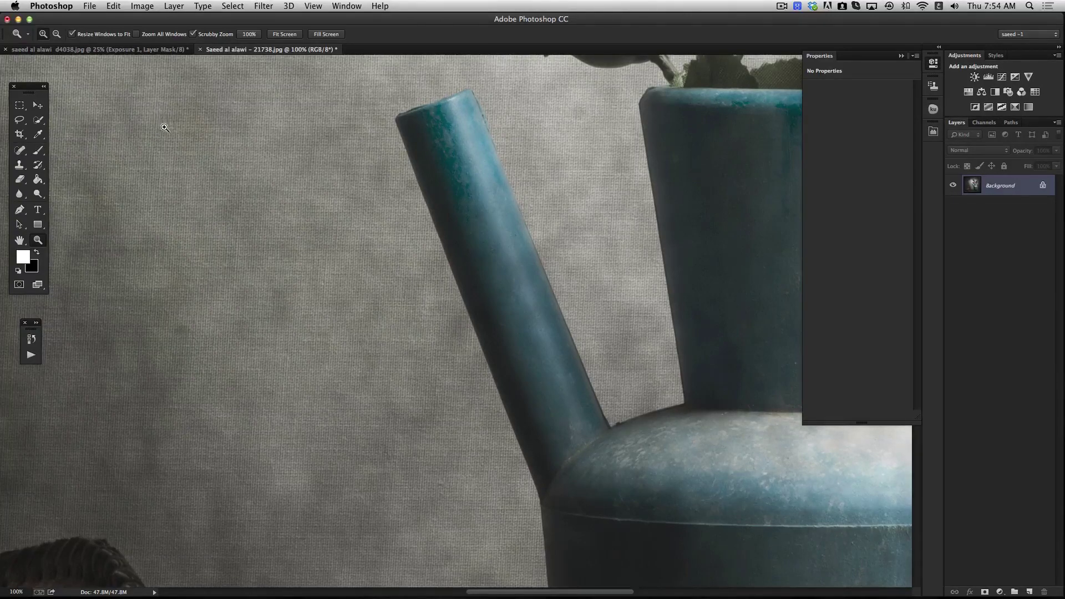
Set the image width to 900 pixels in Image Size, keeping the proportions linked
click(143, 7)
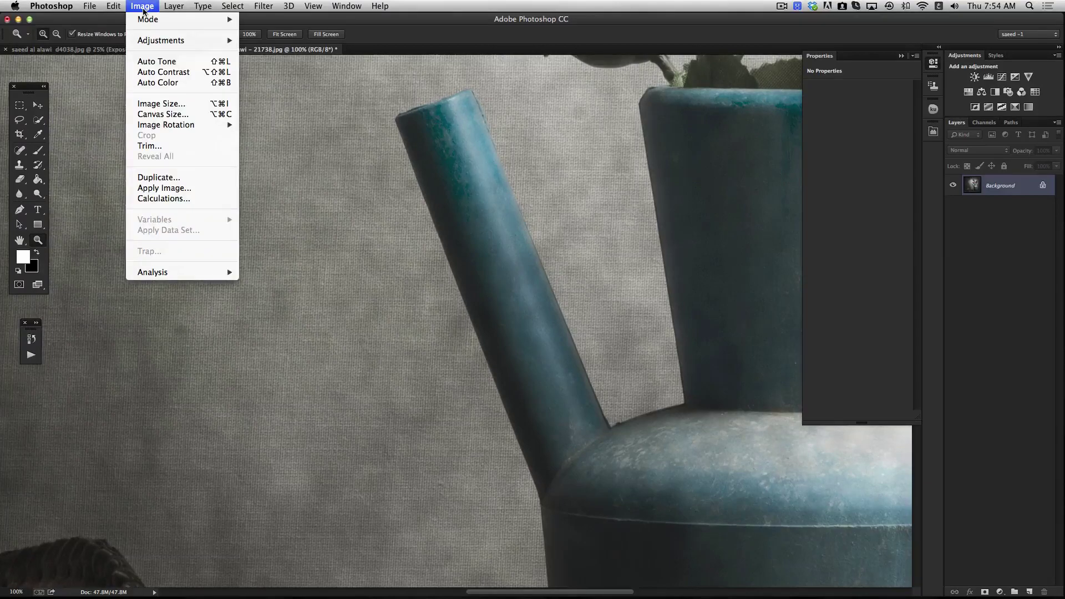
click(192, 106)
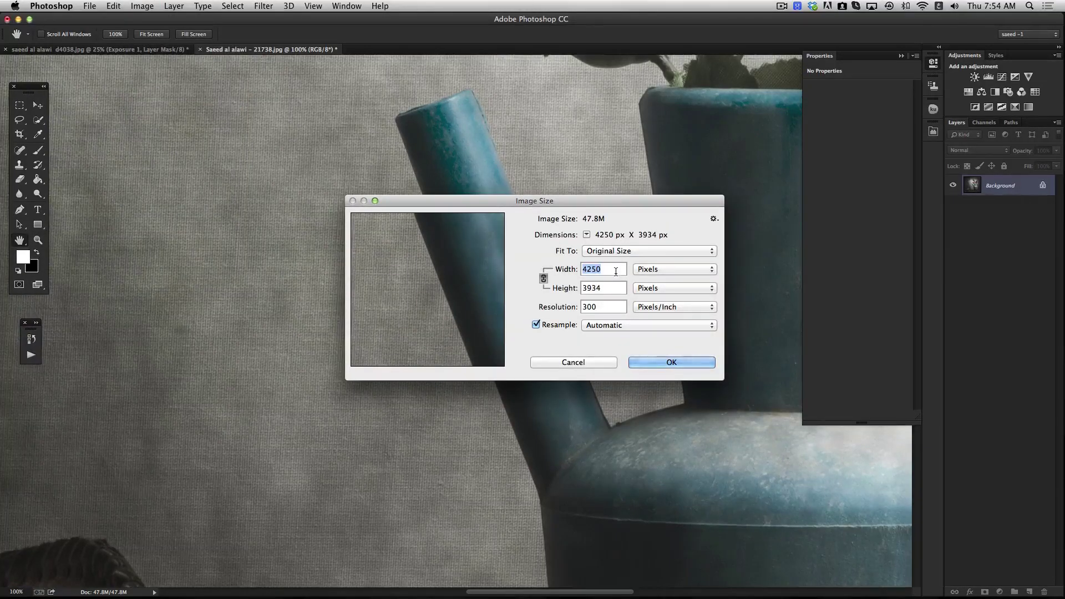
click(672, 270)
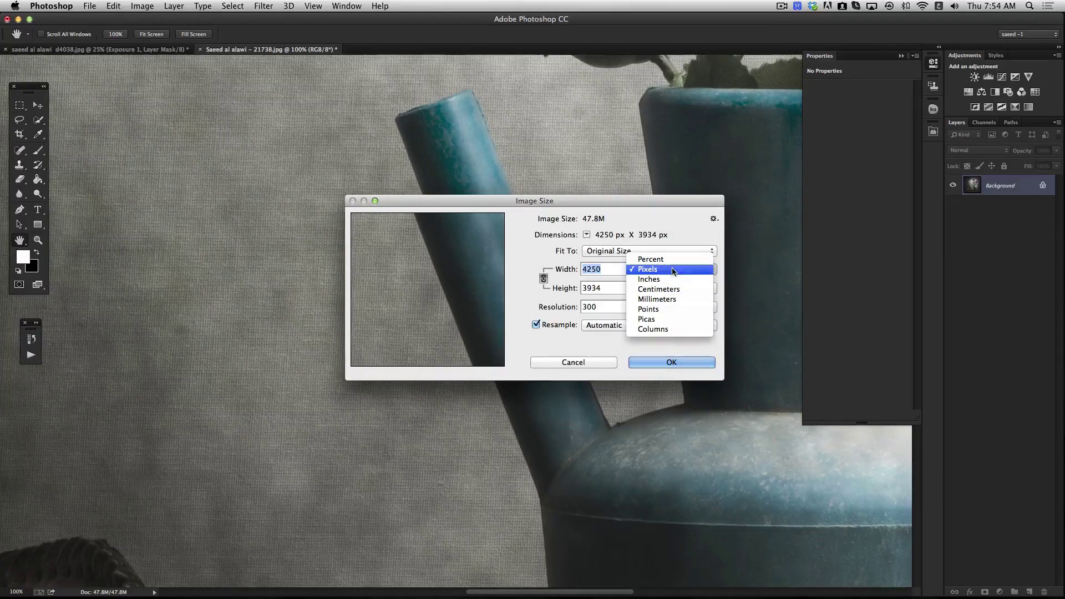
click(674, 270)
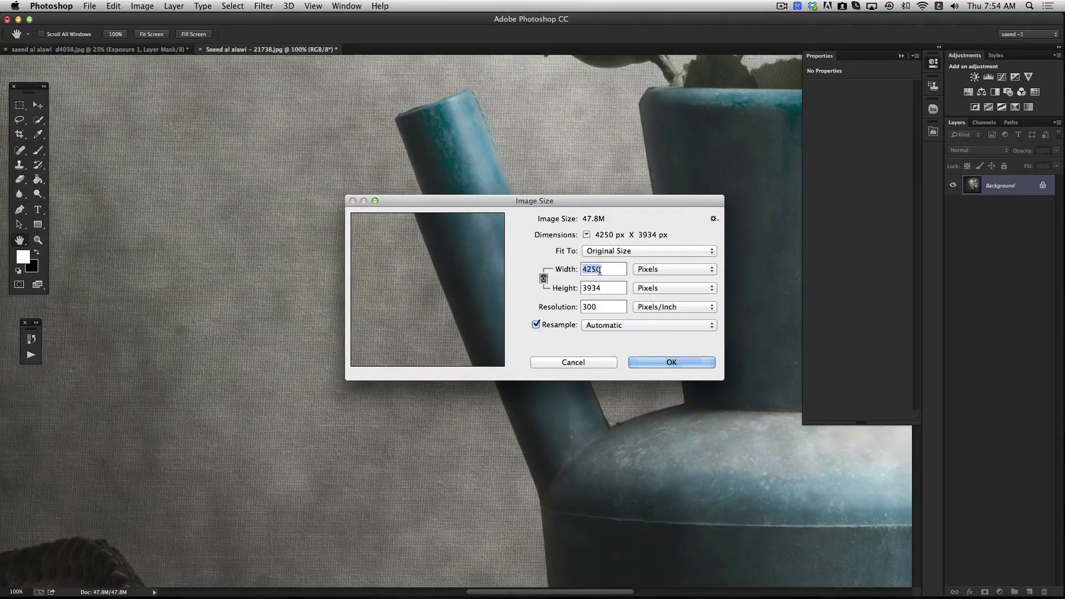
text(900)
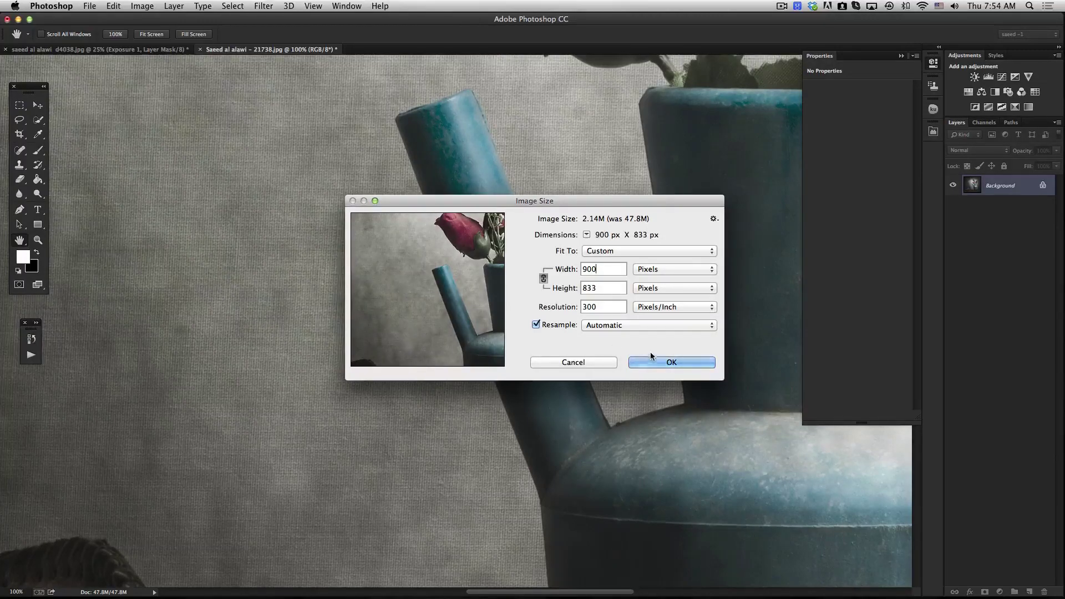
drag(663, 201, 645, 195)
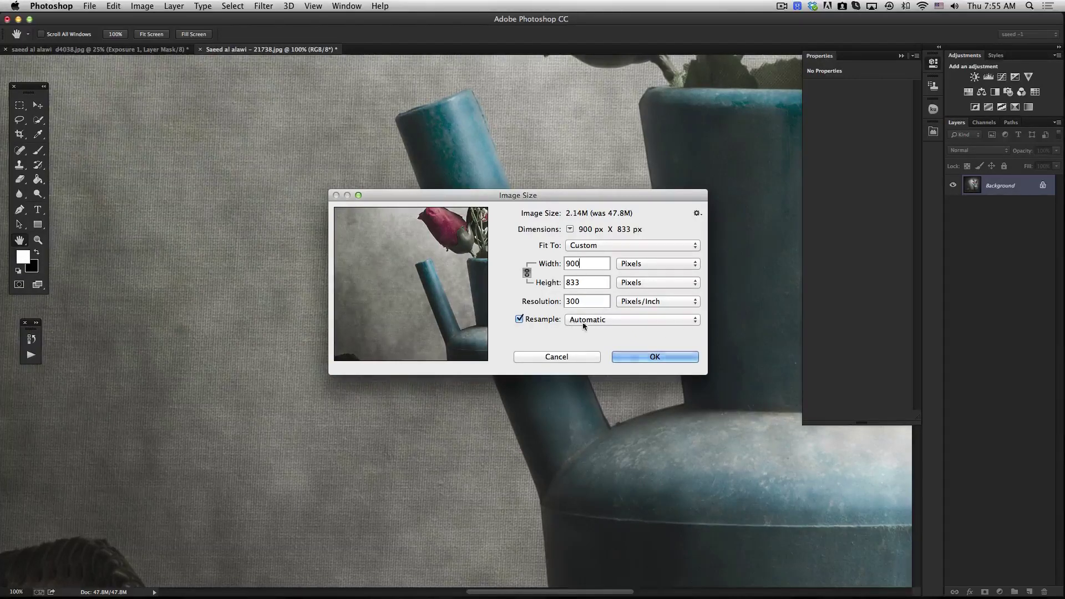
Choose Bicubic (smooth gradients) as the resampling method and apply the new image size
click(685, 322)
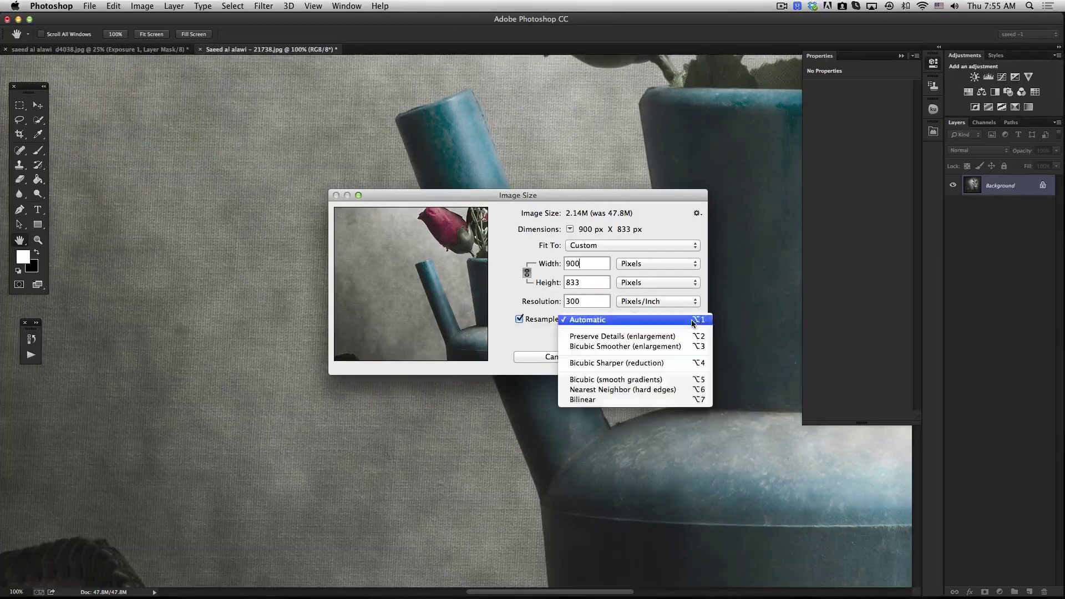
click(623, 322)
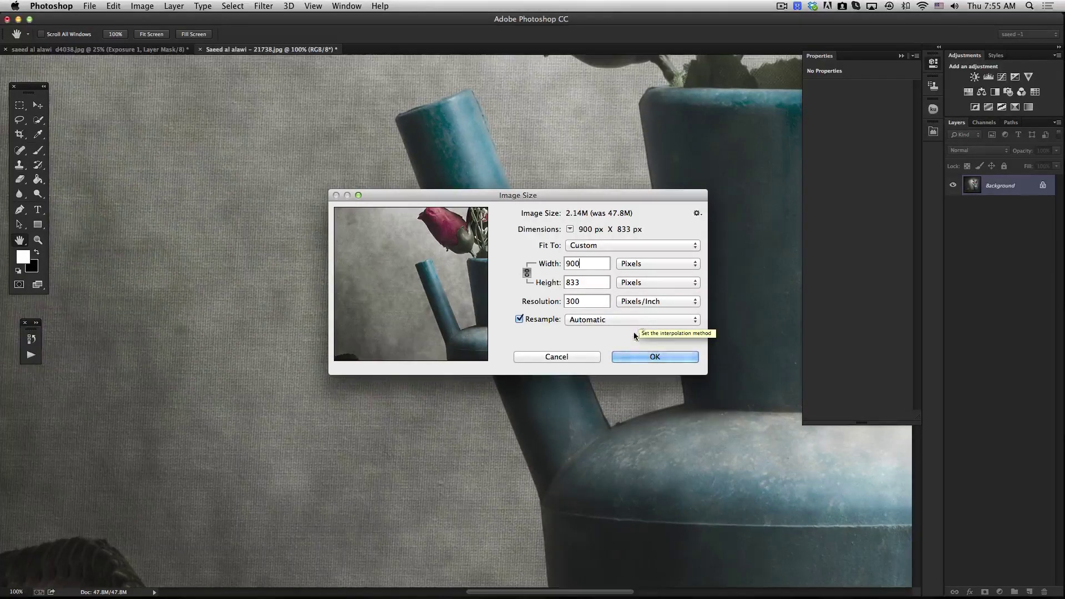
click(671, 321)
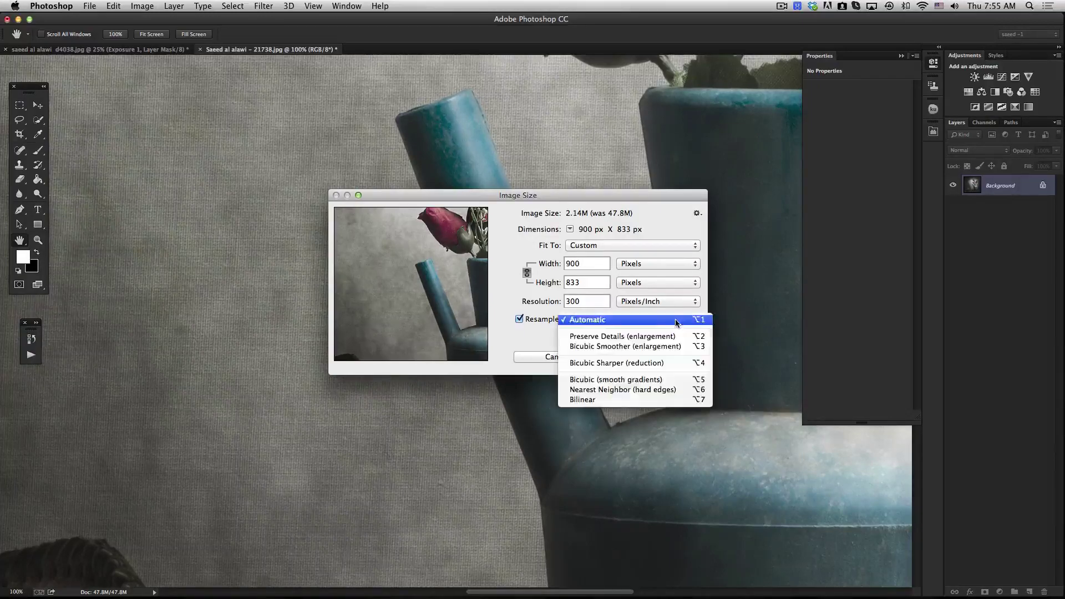
click(634, 380)
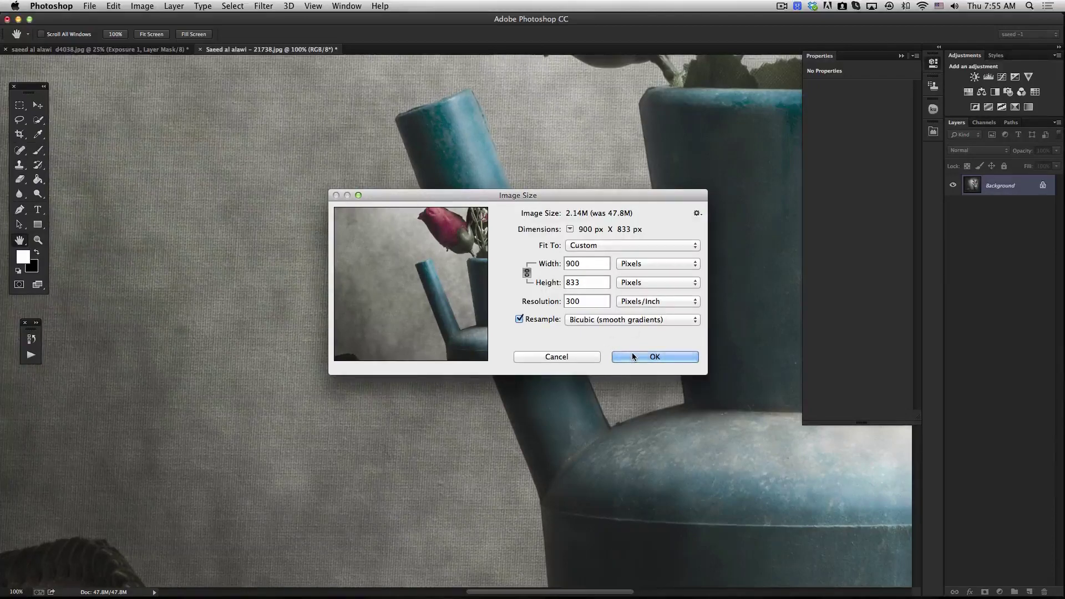
click(629, 355)
key(z)
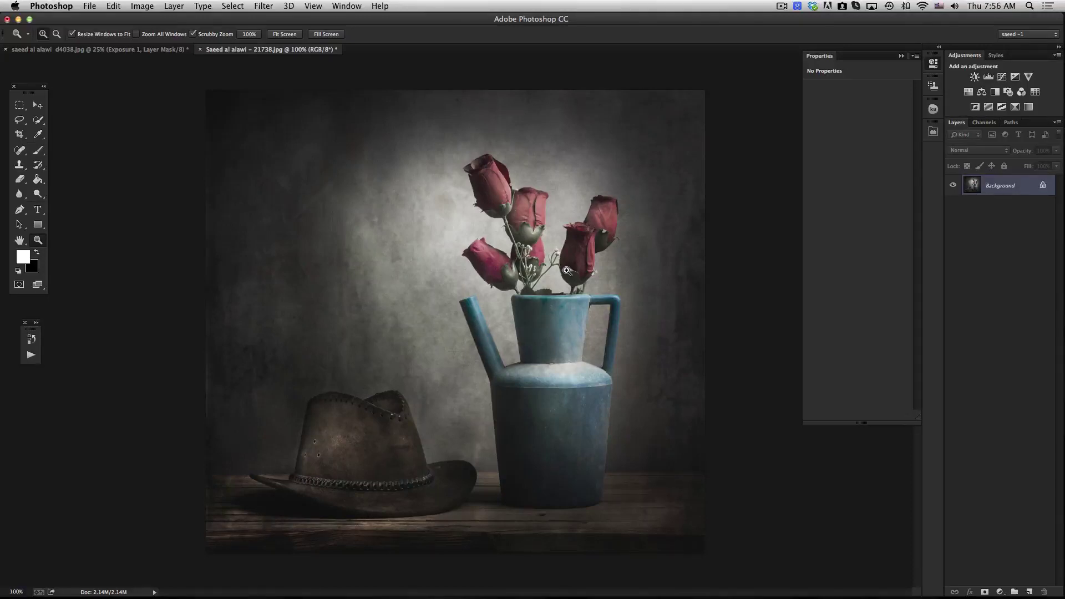
Duplicate the Background layer under its default name
click(265, 6)
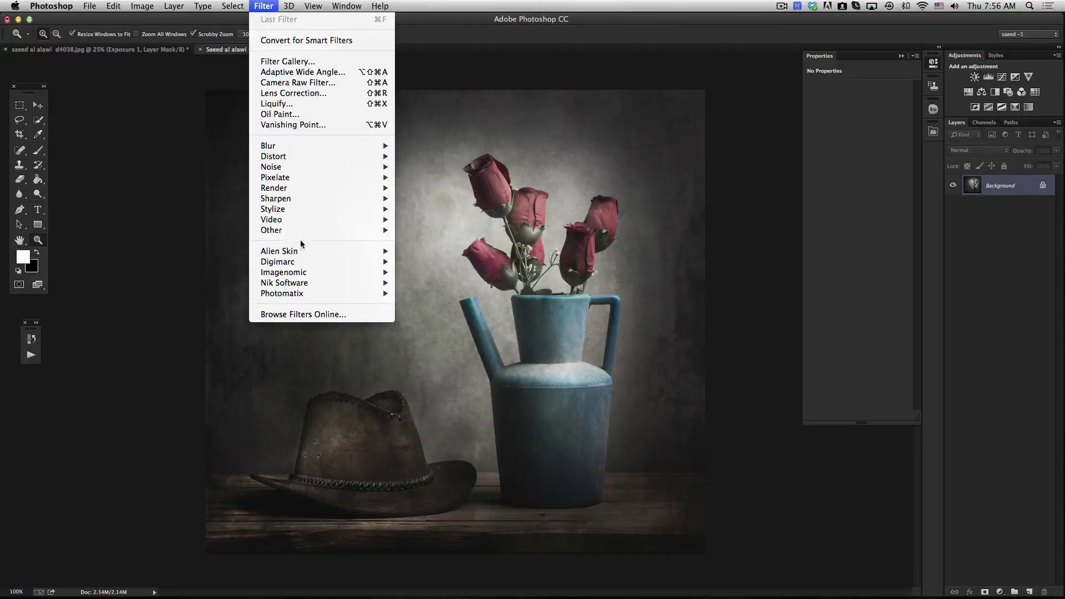
mouse_move(359, 200)
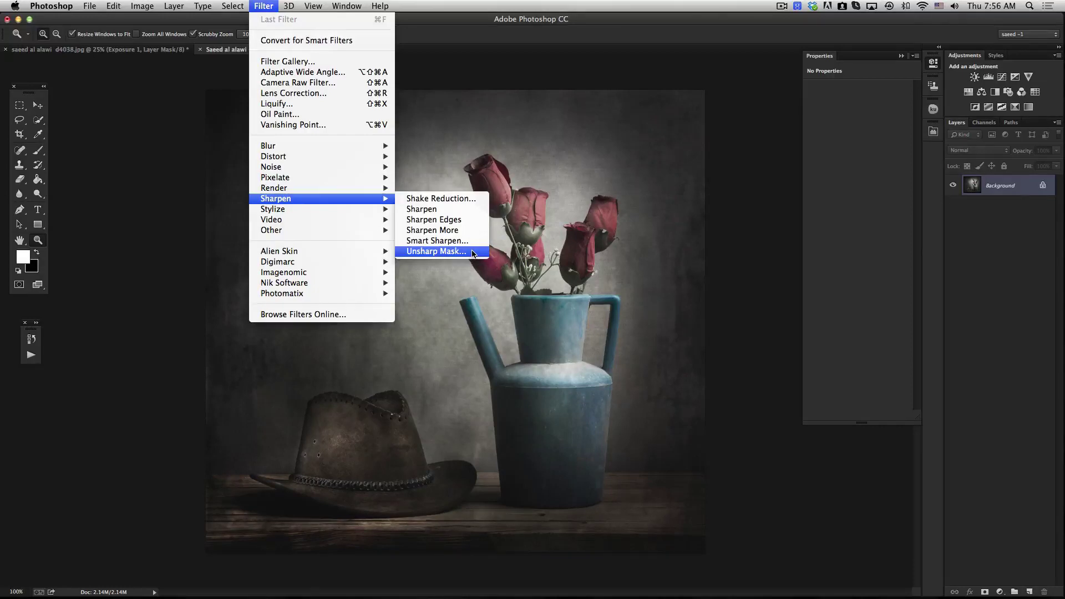
right_click(999, 193)
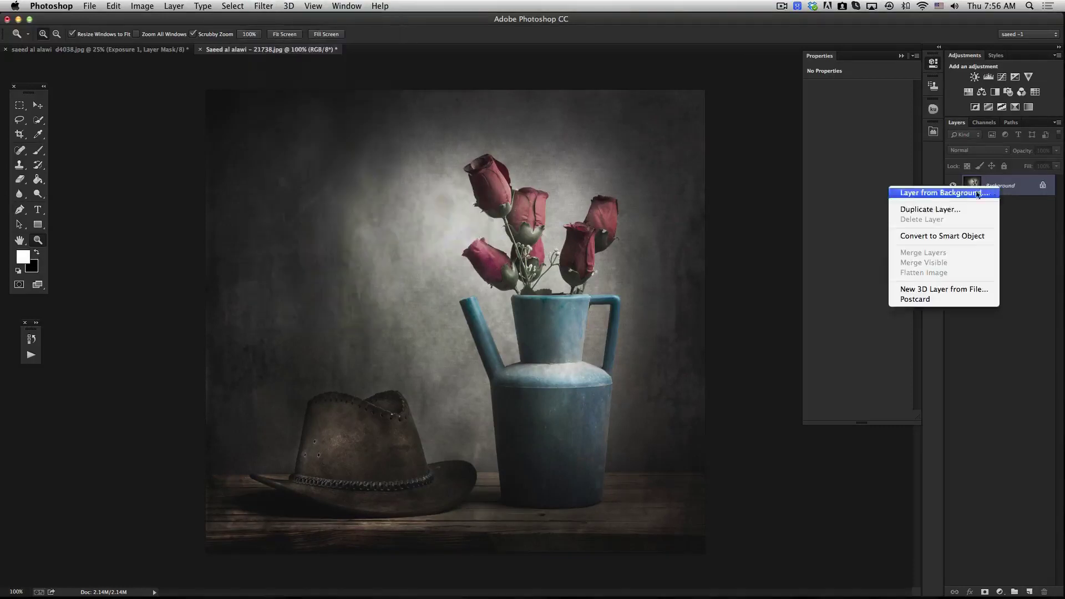
click(954, 211)
key(Return)
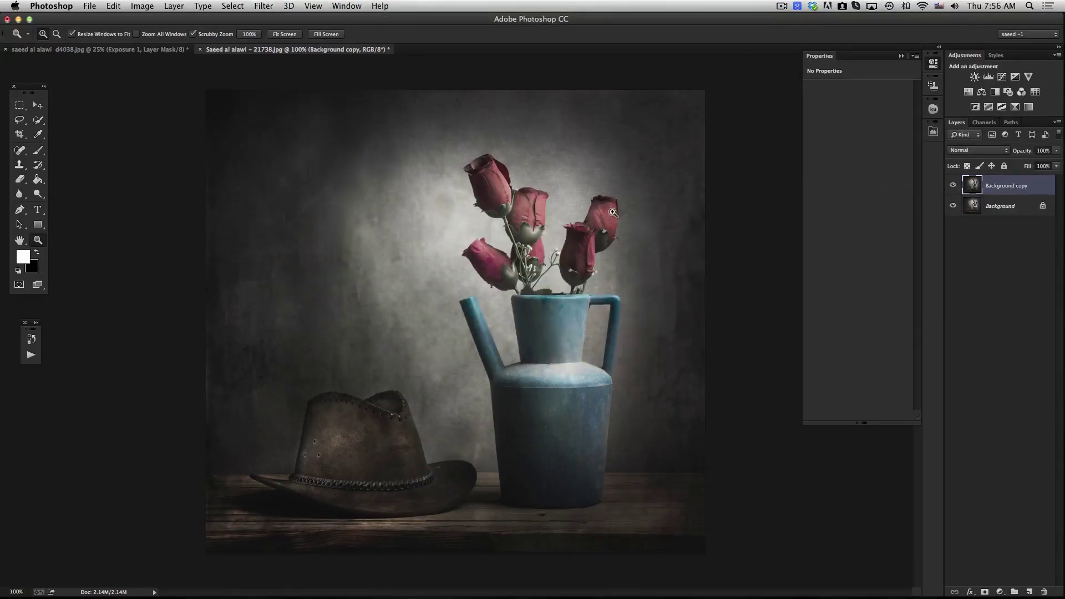
Apply Unsharp Mask to the duplicate layer with amount 20%, radius 20.0 pixels and threshold 0, comparing the preview first
click(264, 7)
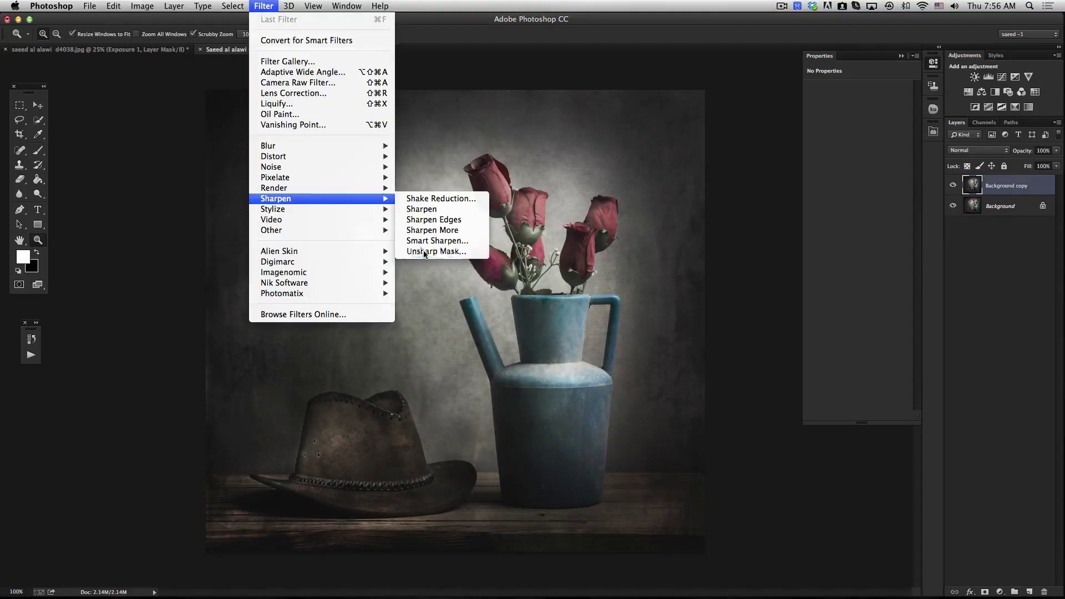
click(420, 252)
drag(811, 156, 861, 131)
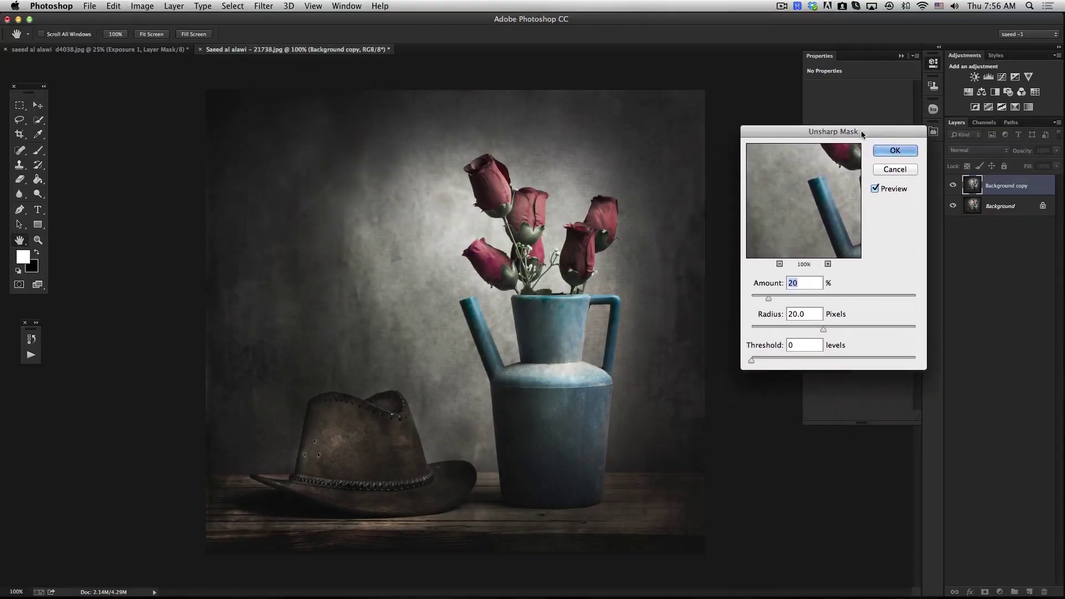
click(876, 189)
click(875, 190)
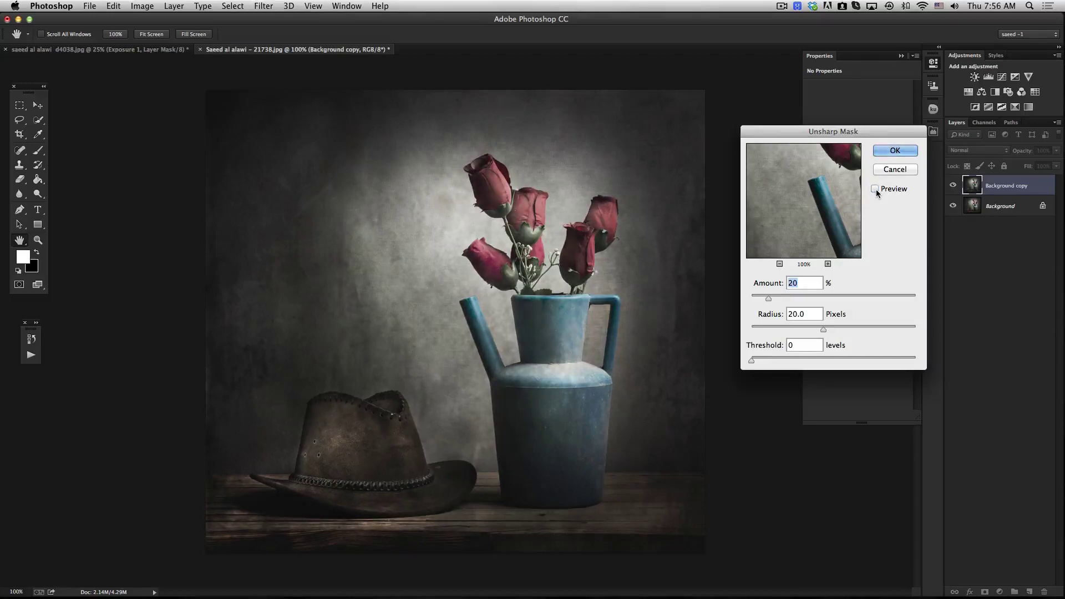
click(875, 190)
click(875, 190)
click(876, 190)
click(876, 190)
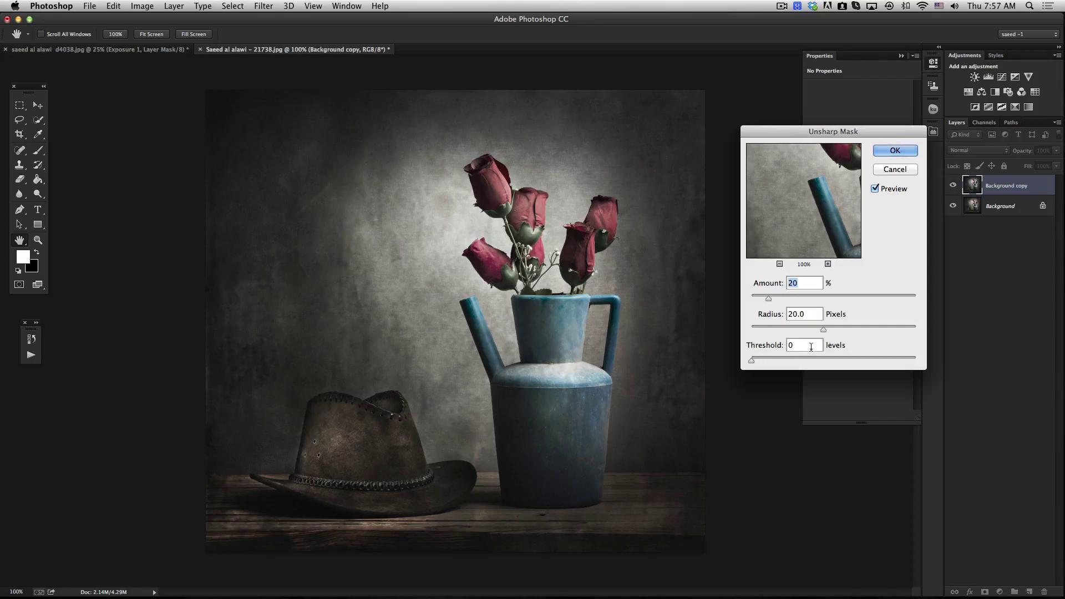
click(899, 153)
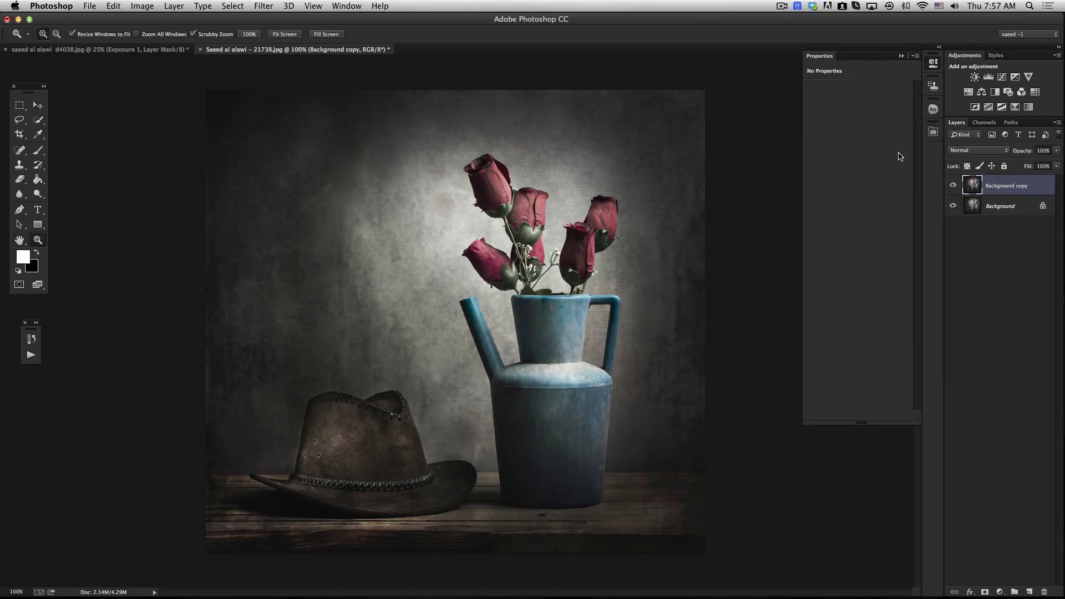
Apply Smart Sharpen to the duplicate layer with amount about 89%, radius 1.0 px, noise reduction 10% and Lens Blur removal
click(265, 7)
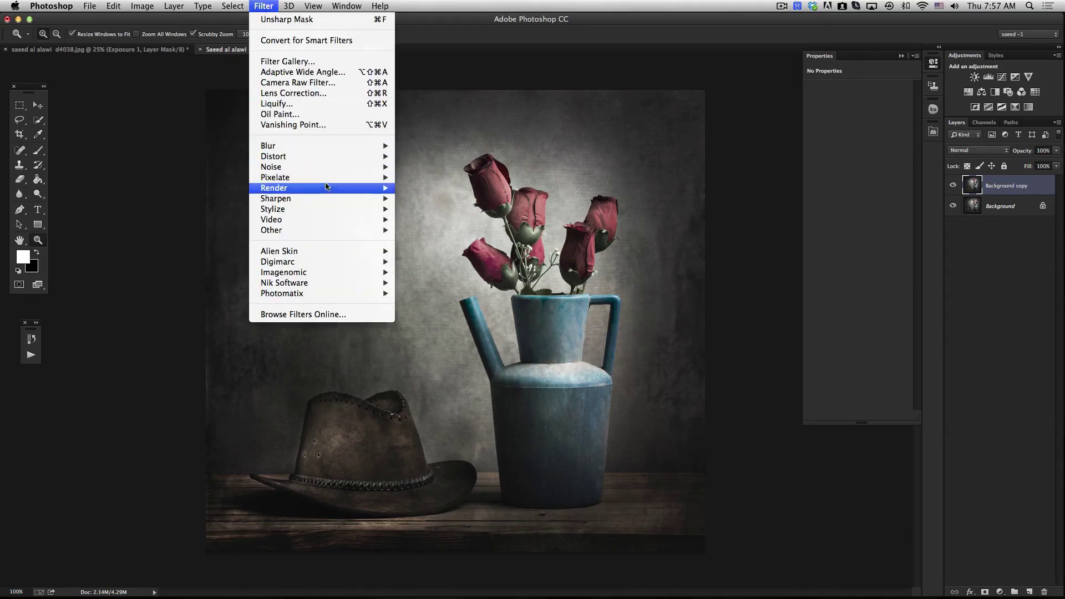
mouse_move(336, 200)
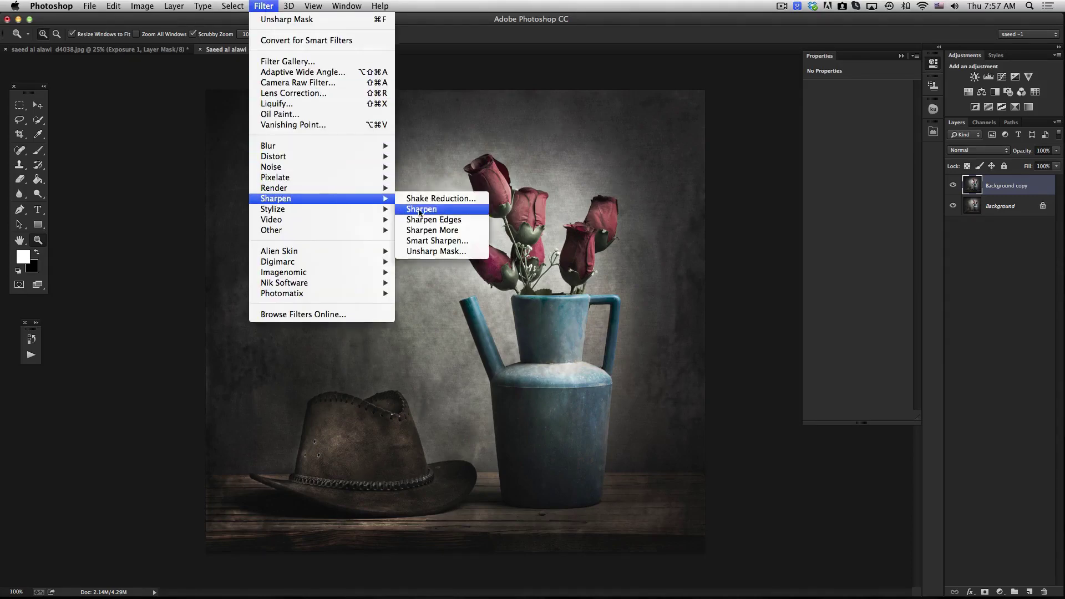
click(477, 242)
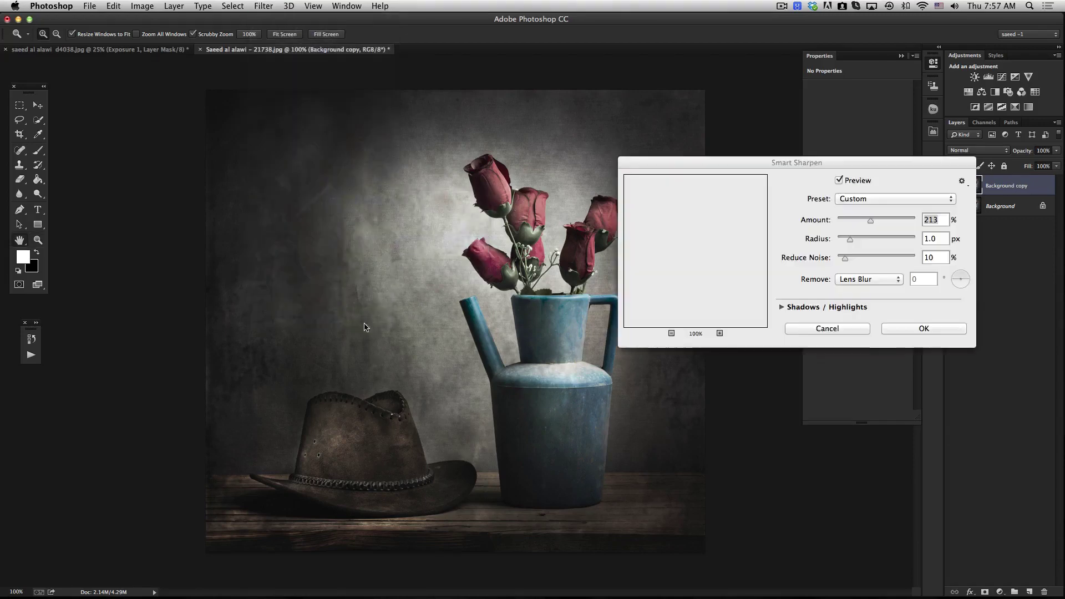
drag(852, 163, 873, 83)
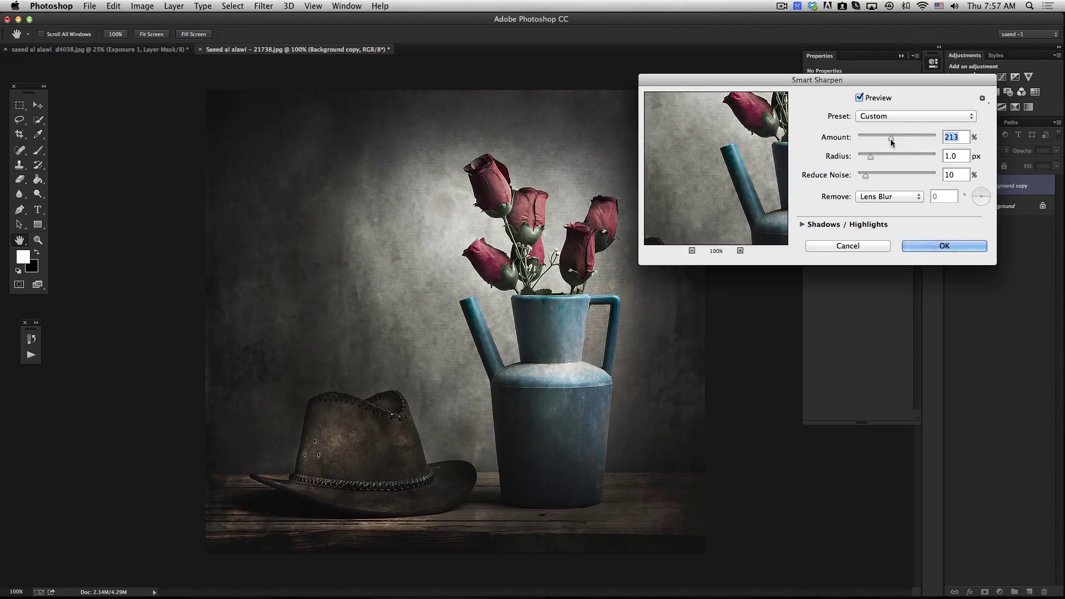
drag(891, 137, 868, 141)
drag(902, 82, 902, 94)
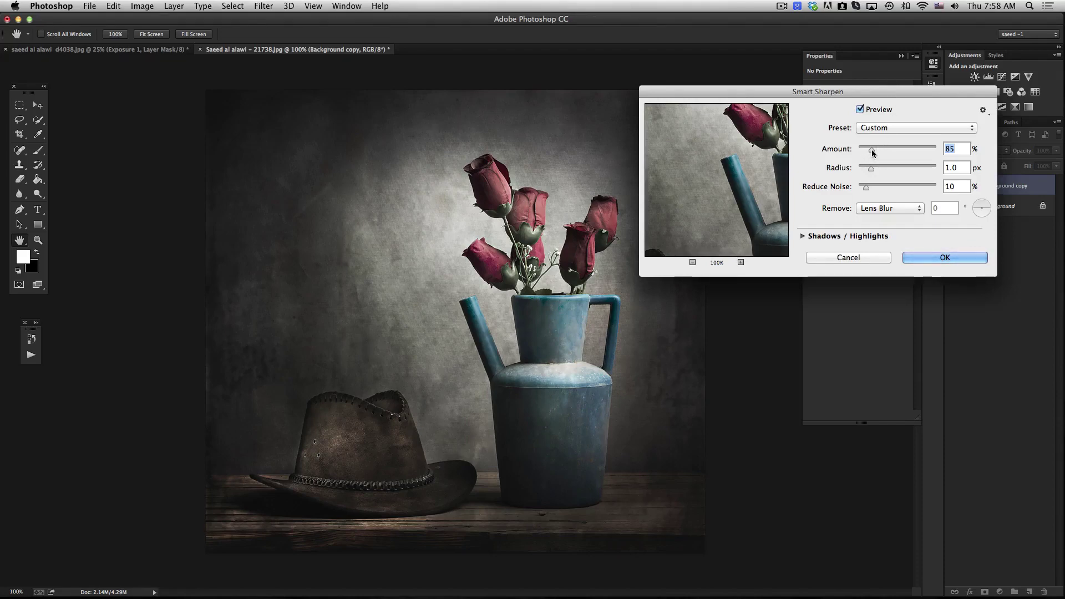
drag(872, 151, 866, 154)
click(860, 109)
drag(867, 149, 872, 149)
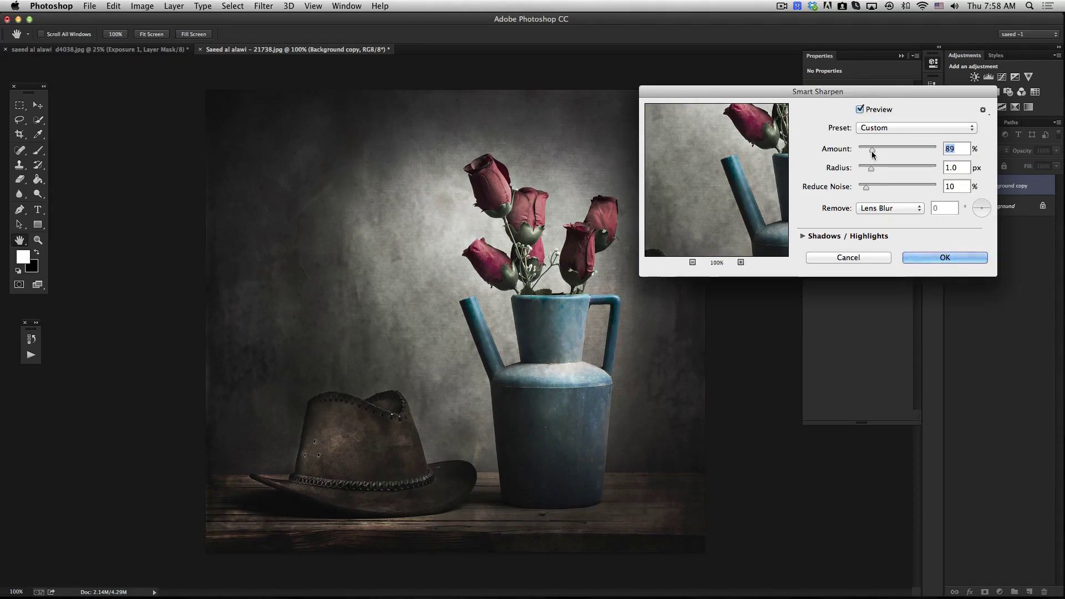
click(861, 109)
click(932, 258)
key(z)
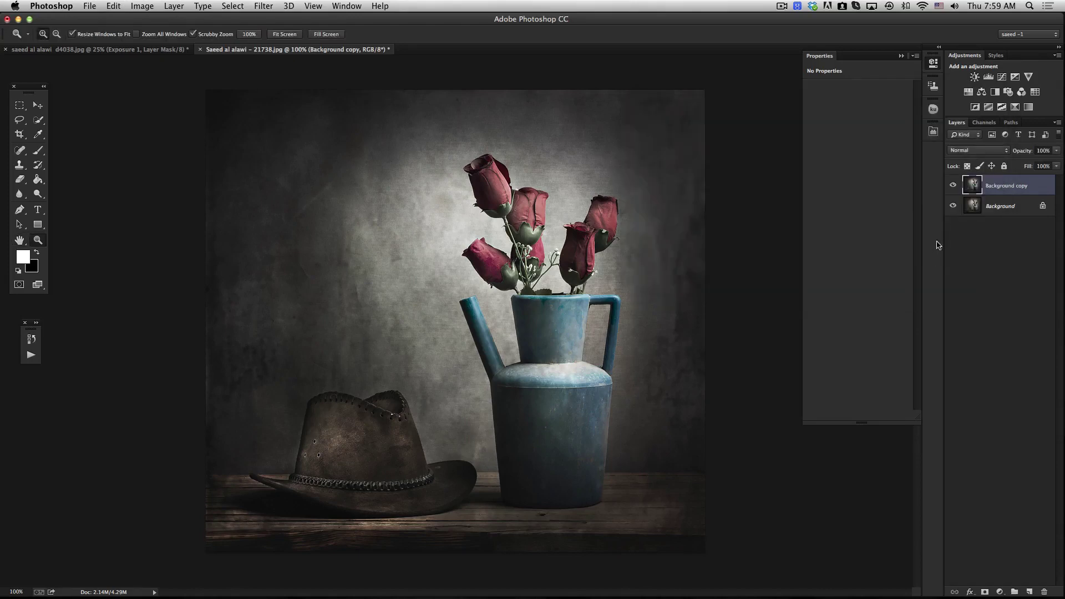
Compare the photo before and after sharpening by toggling the duplicate layer's visibility
click(953, 186)
click(953, 186)
click(953, 186)
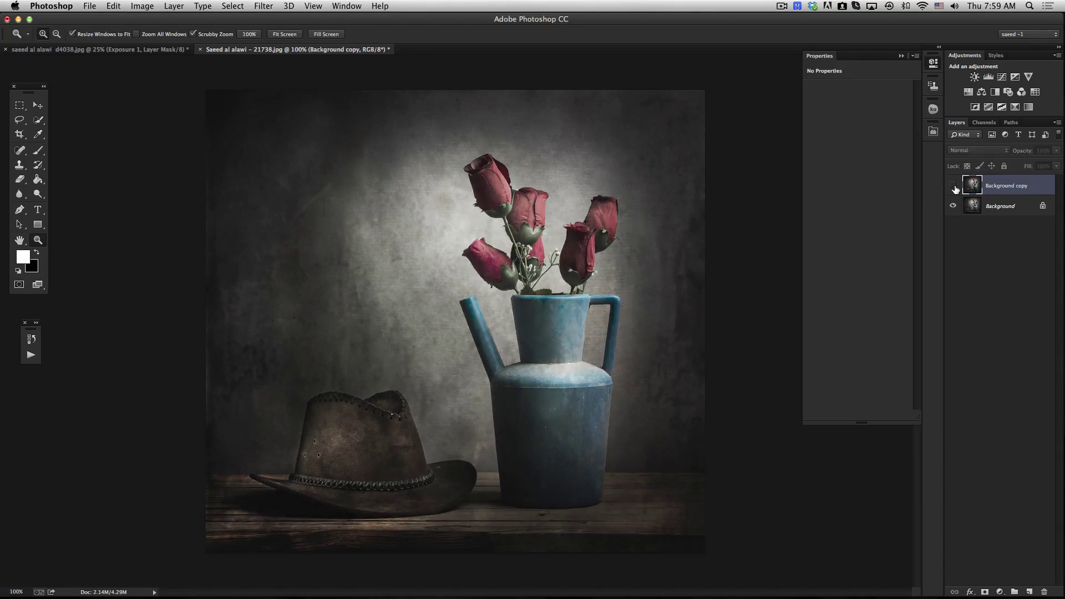
click(953, 185)
click(953, 186)
click(953, 186)
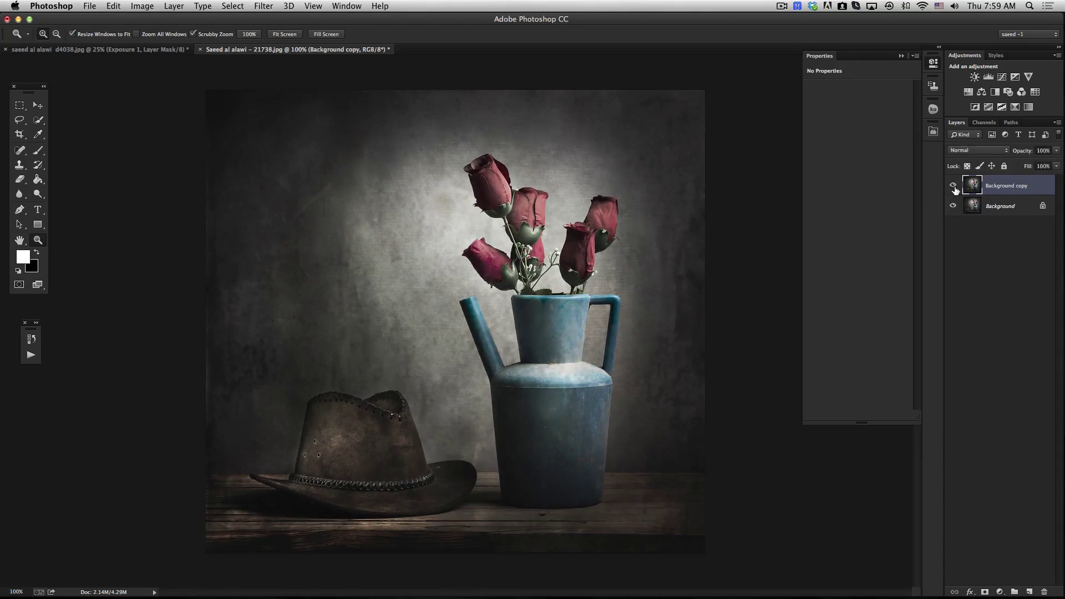
click(954, 188)
click(953, 187)
click(953, 187)
click(954, 188)
Flatten the image into a single background layer
click(174, 6)
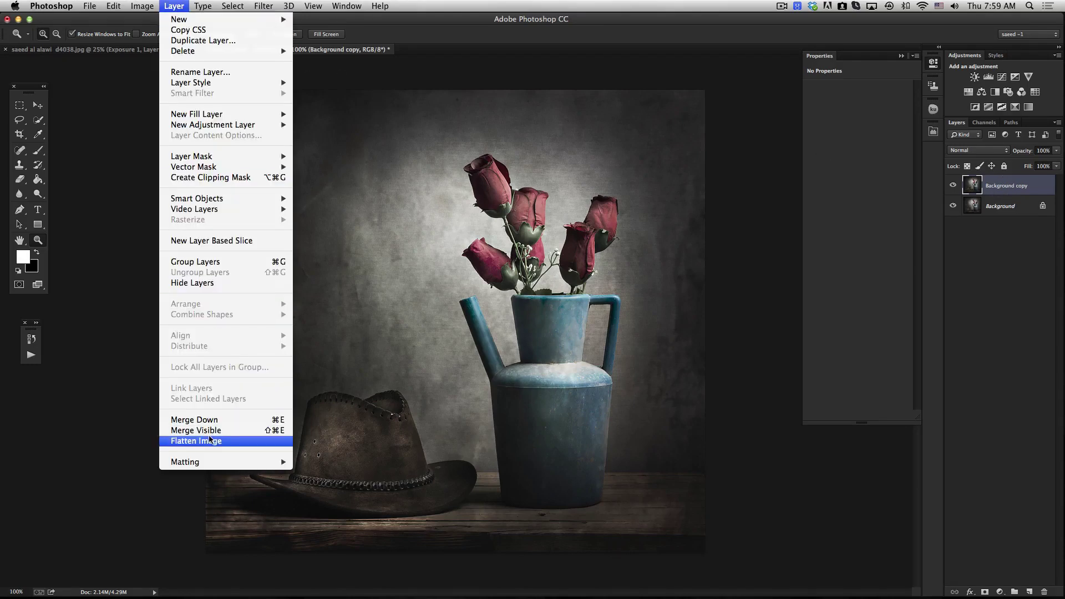
click(244, 442)
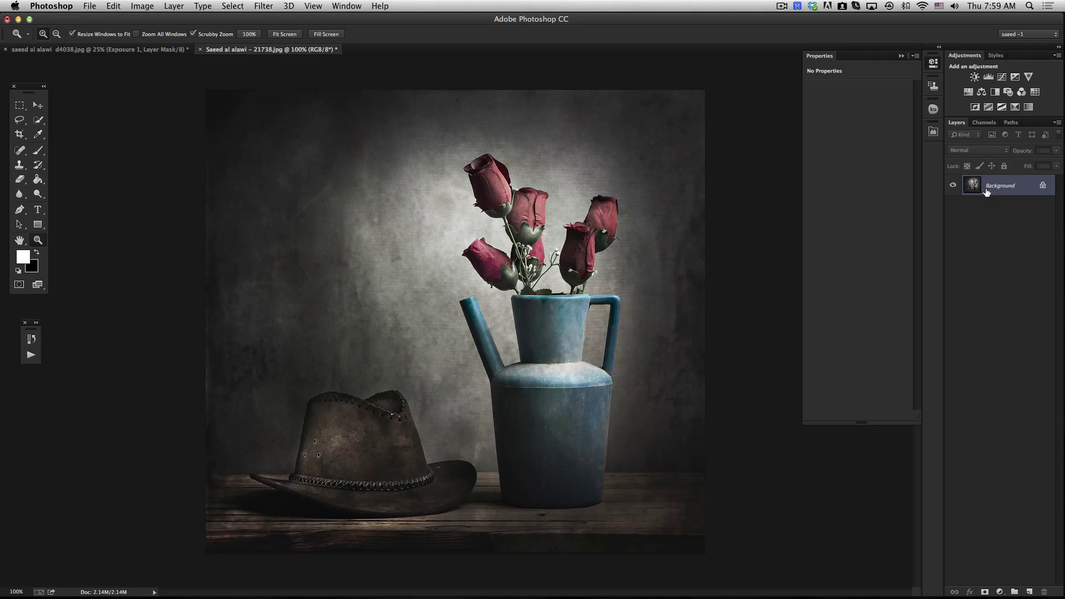
key(super+shift+s)
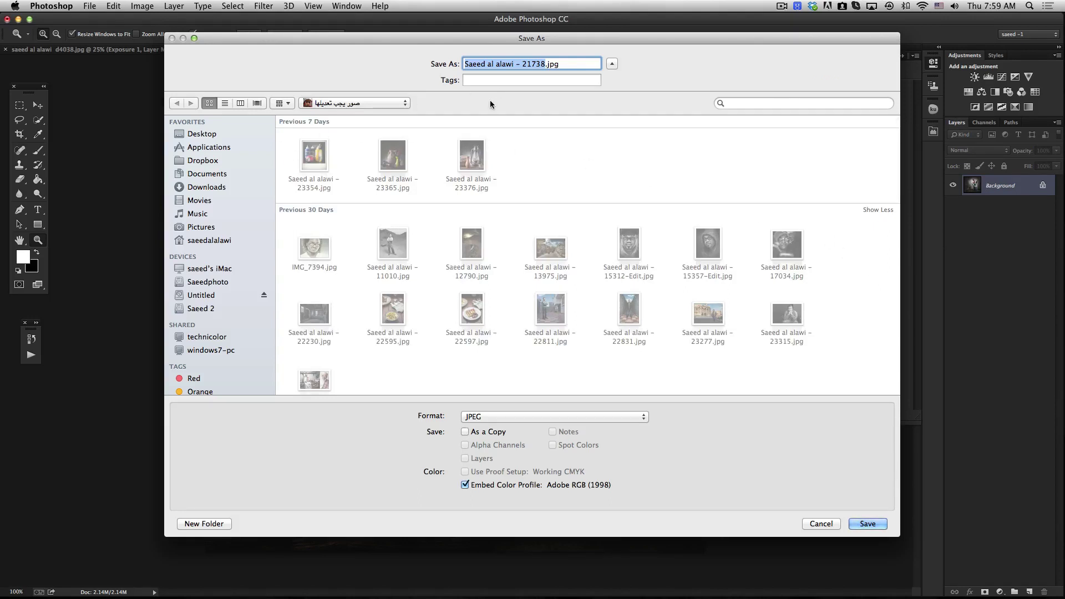
click(216, 138)
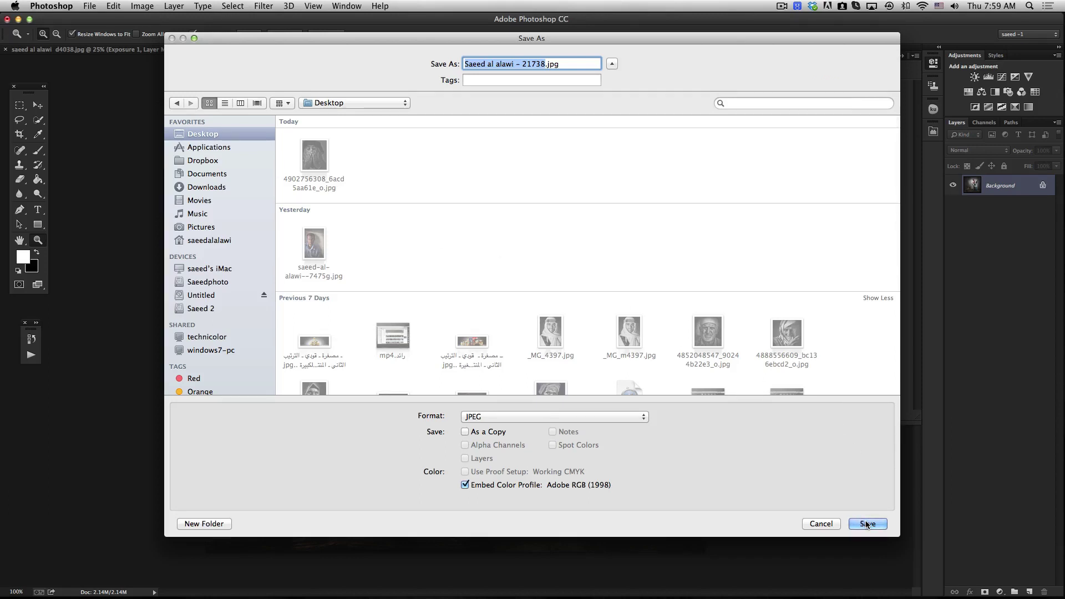
click(834, 526)
Try saving the photo to the Desktop as a baseline standard JPEG, reviewing the quality options at 12 (Maximum)
click(90, 6)
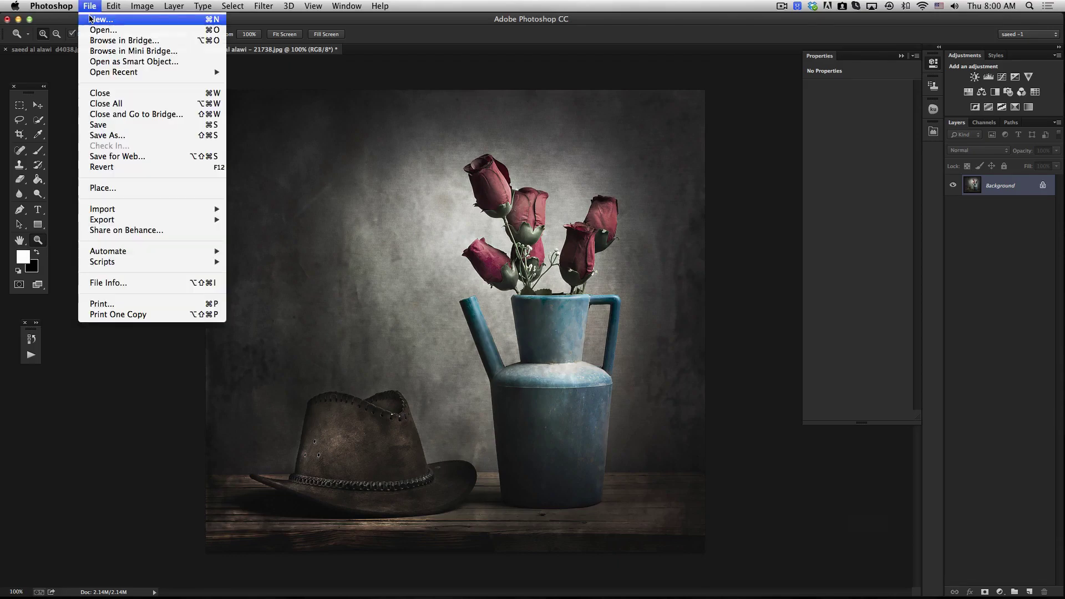
click(159, 136)
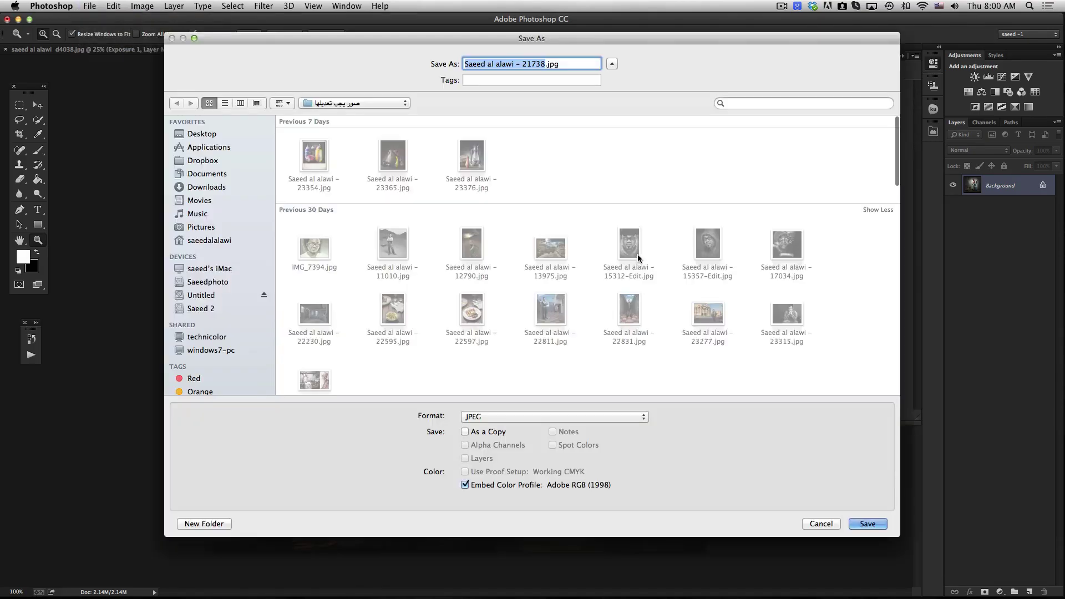
click(201, 135)
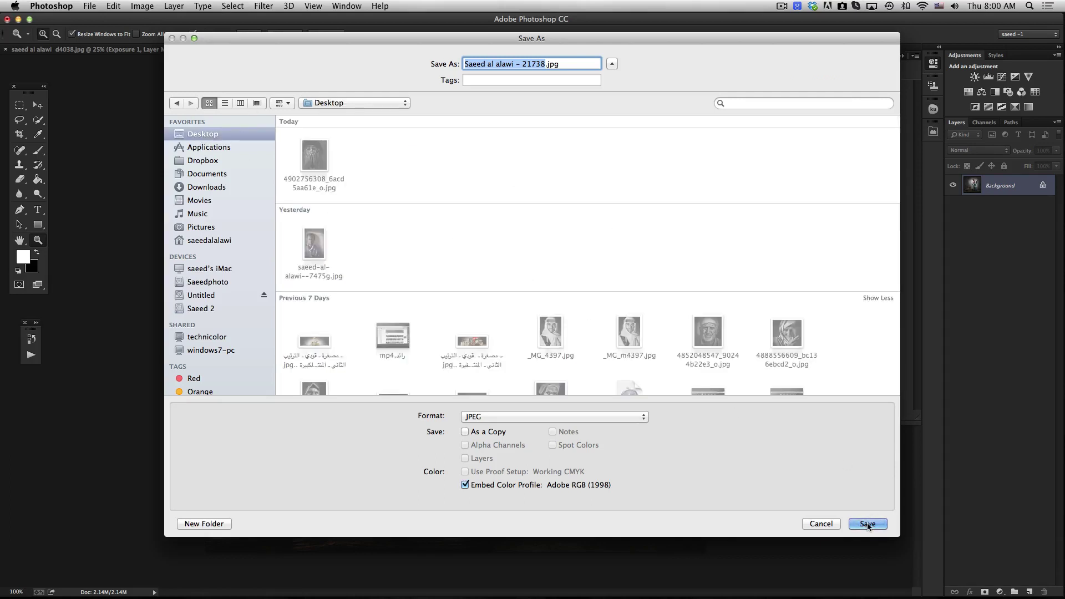
click(635, 416)
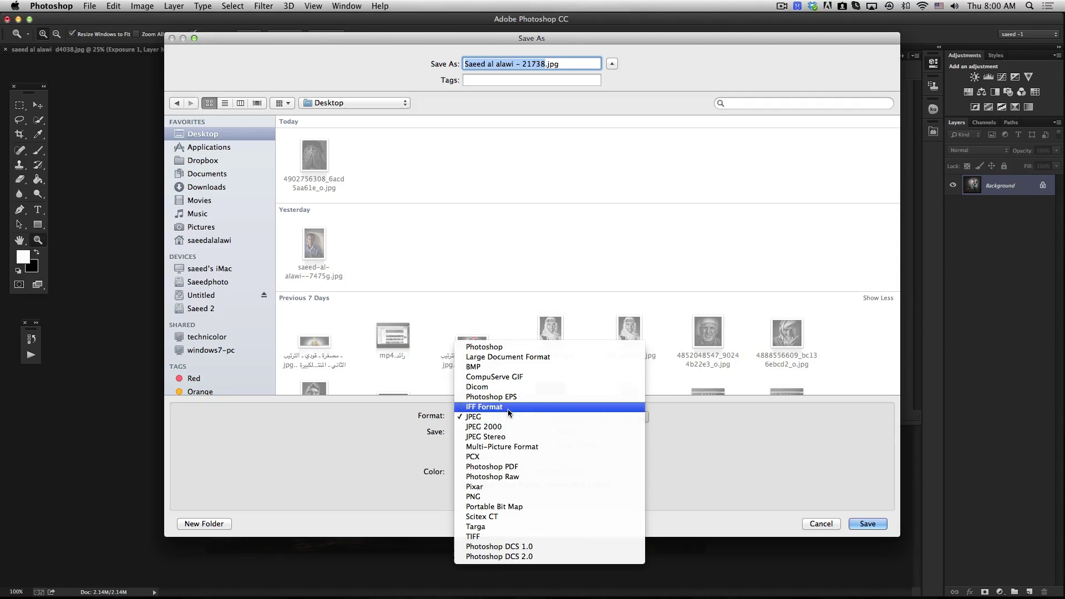
click(721, 441)
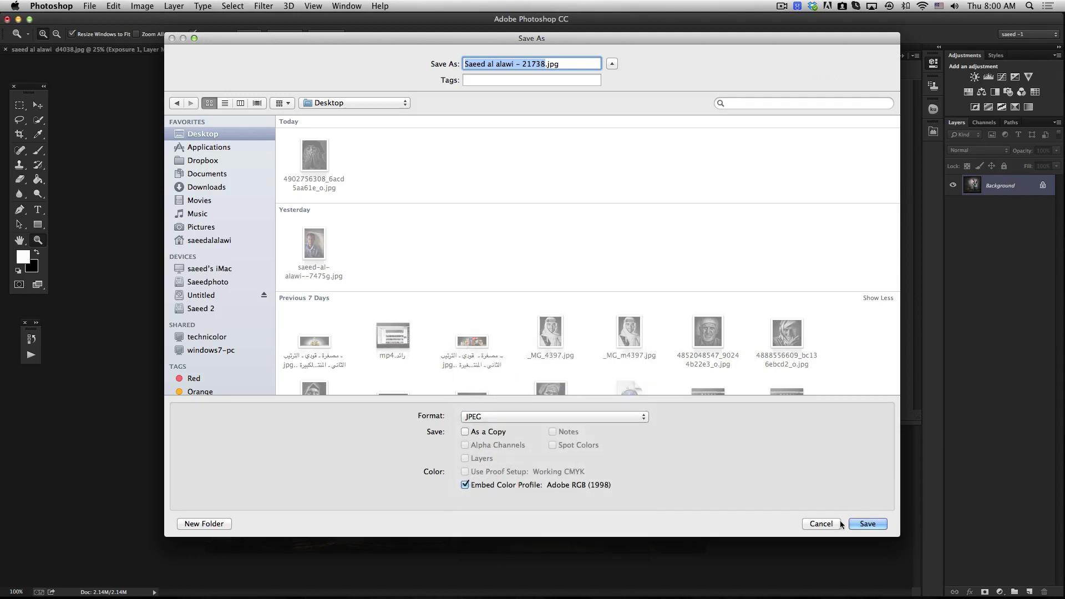
click(854, 525)
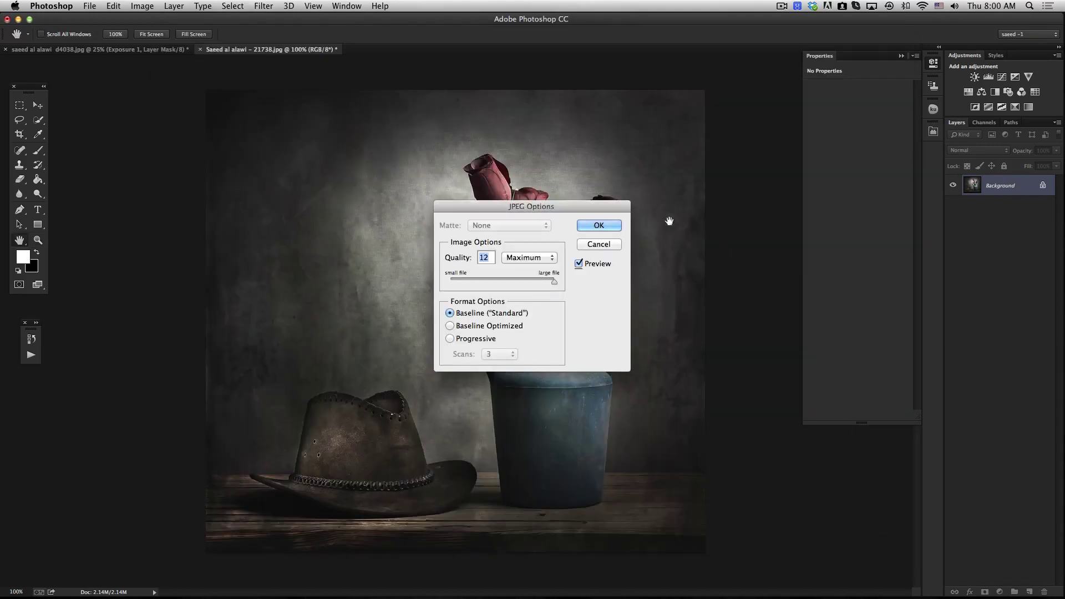
drag(608, 204, 733, 191)
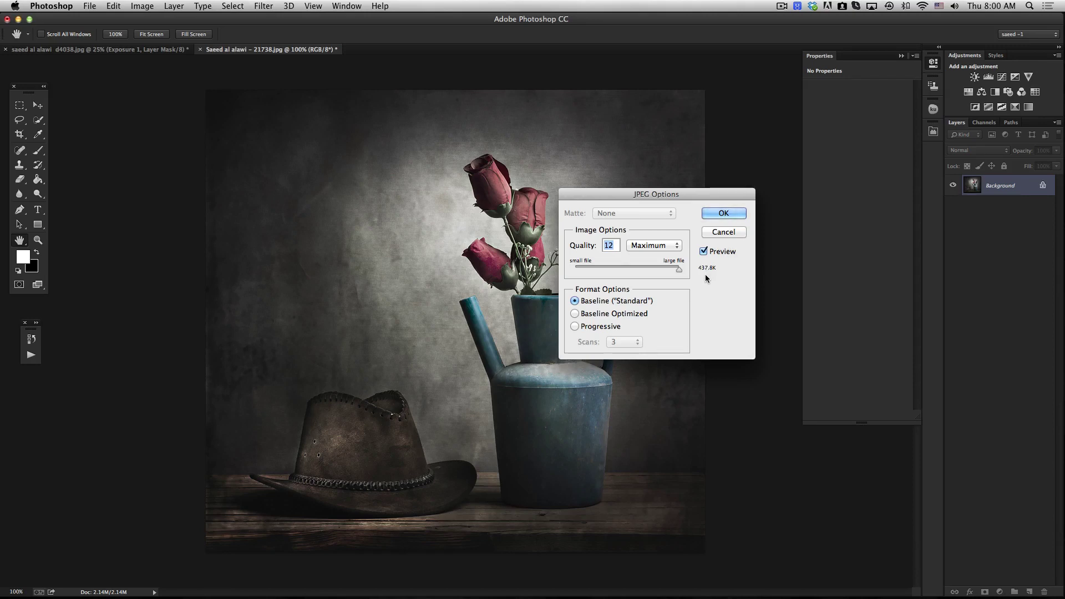
mouse_move(664, 269)
mouse_down()
mouse_move(614, 270)
mouse_move(681, 273)
mouse_up()
click(728, 236)
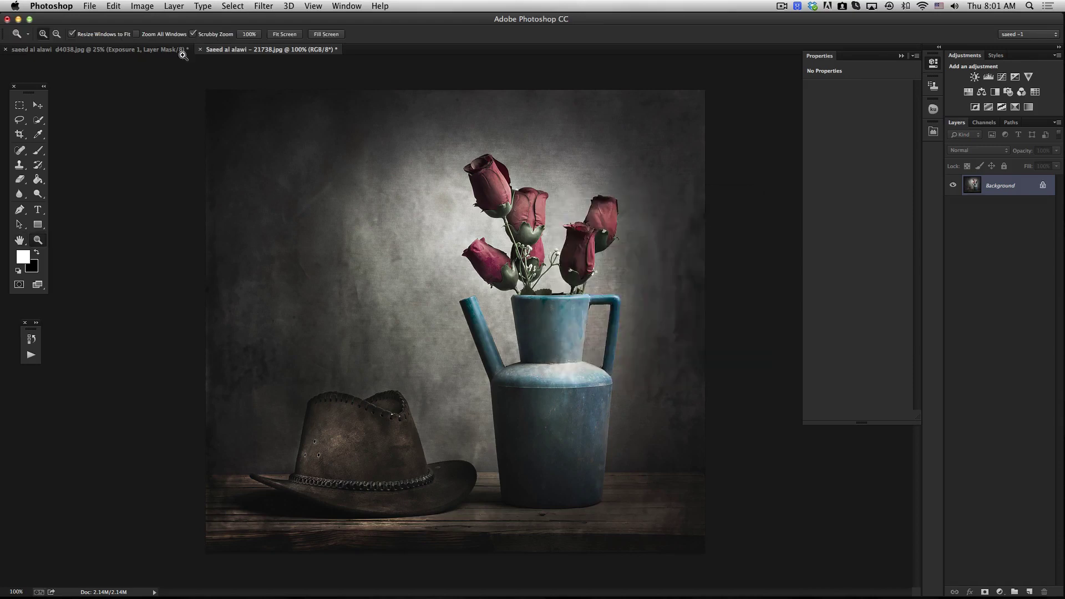
Open the photo in Save for Web and choose JPEG format with High compression quality at 60
click(93, 6)
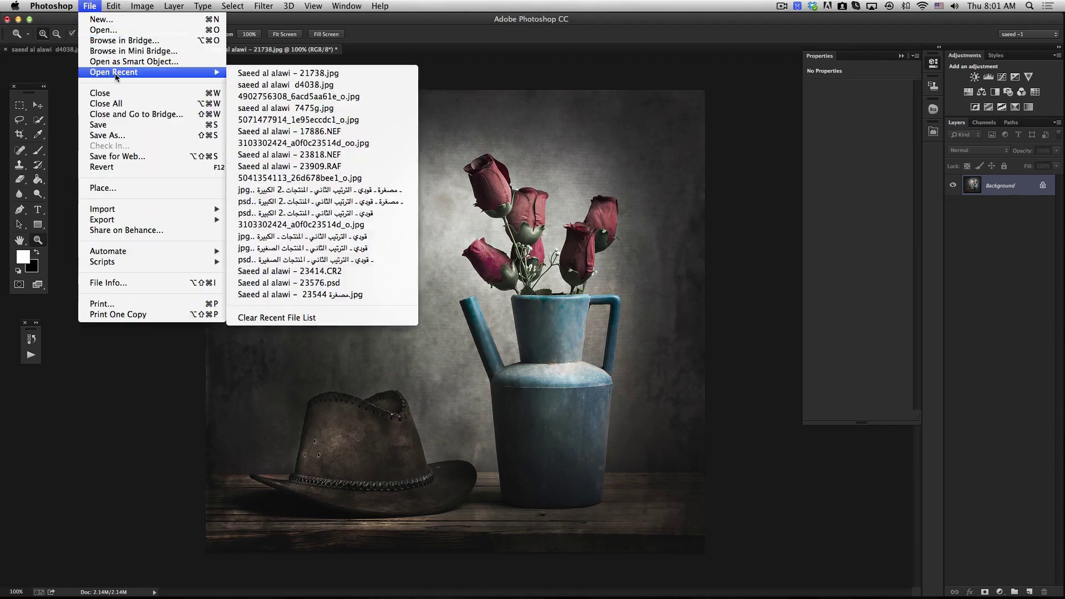
click(158, 157)
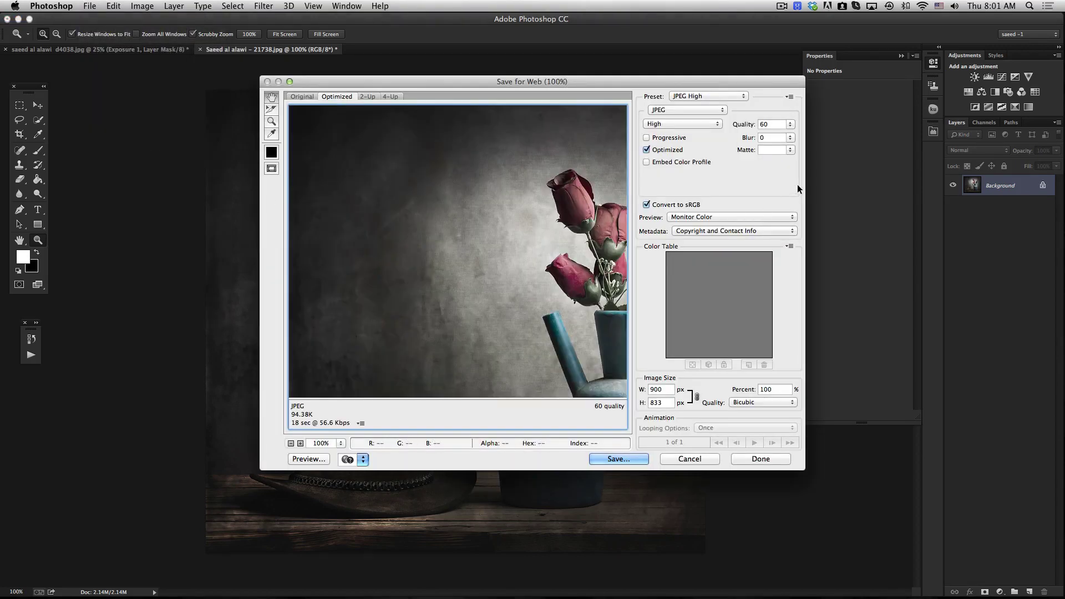
click(706, 110)
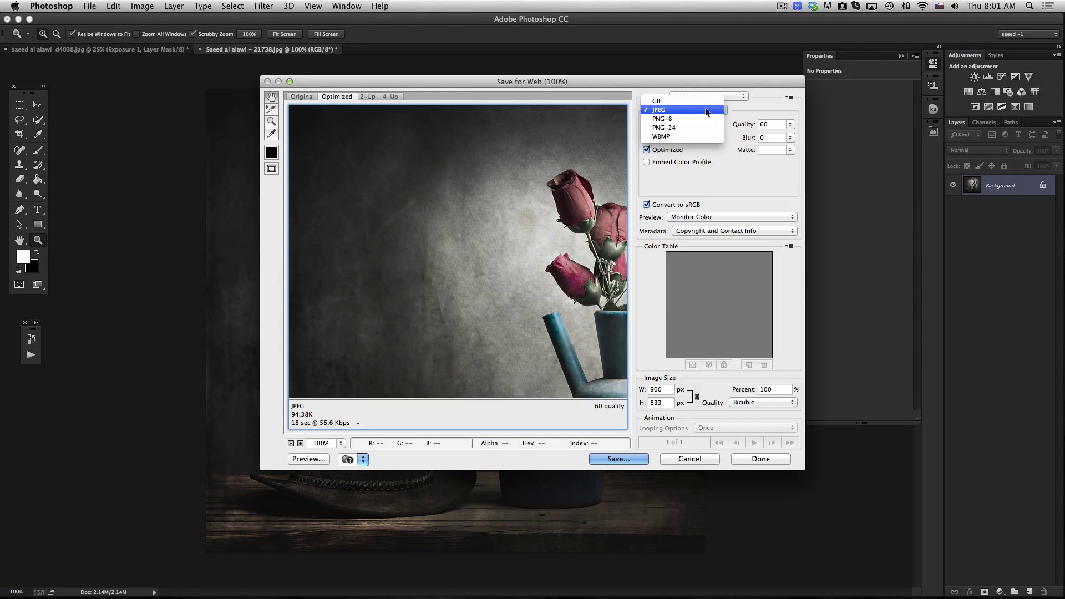
click(675, 109)
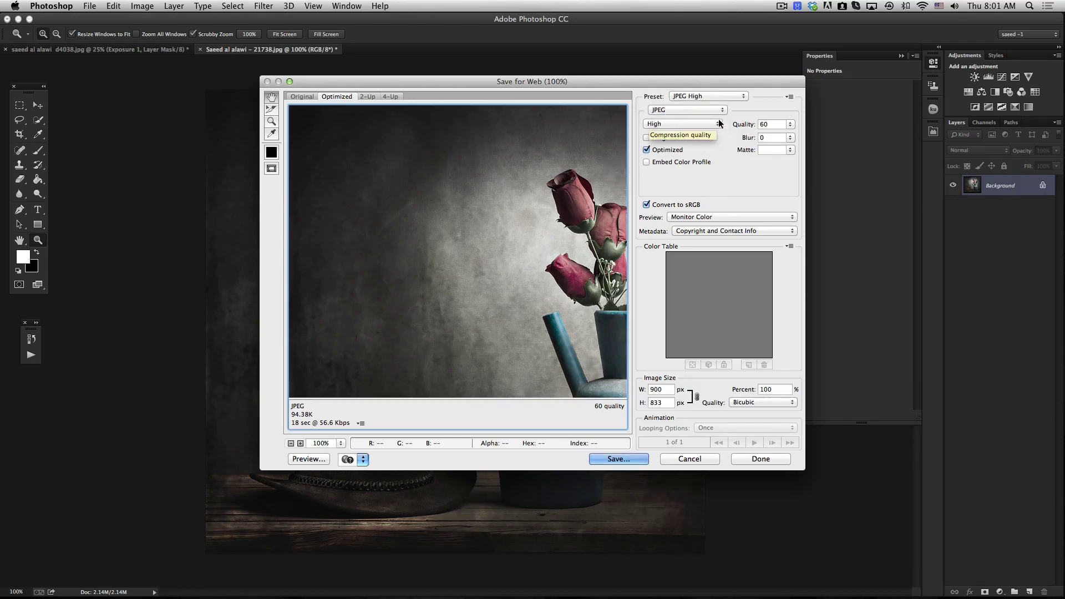
click(718, 124)
click(701, 121)
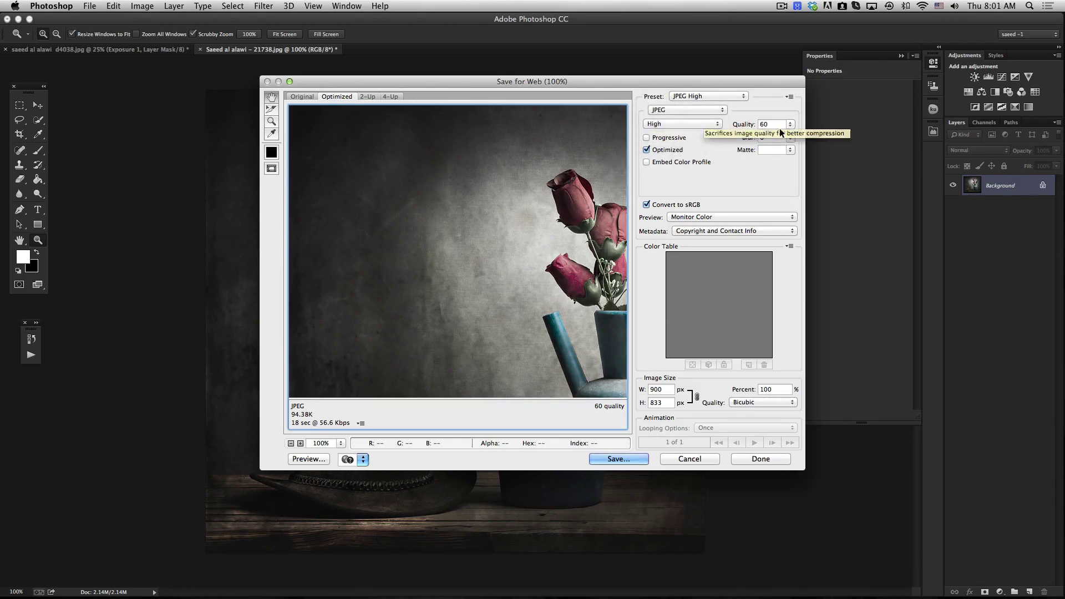
click(789, 124)
click(785, 116)
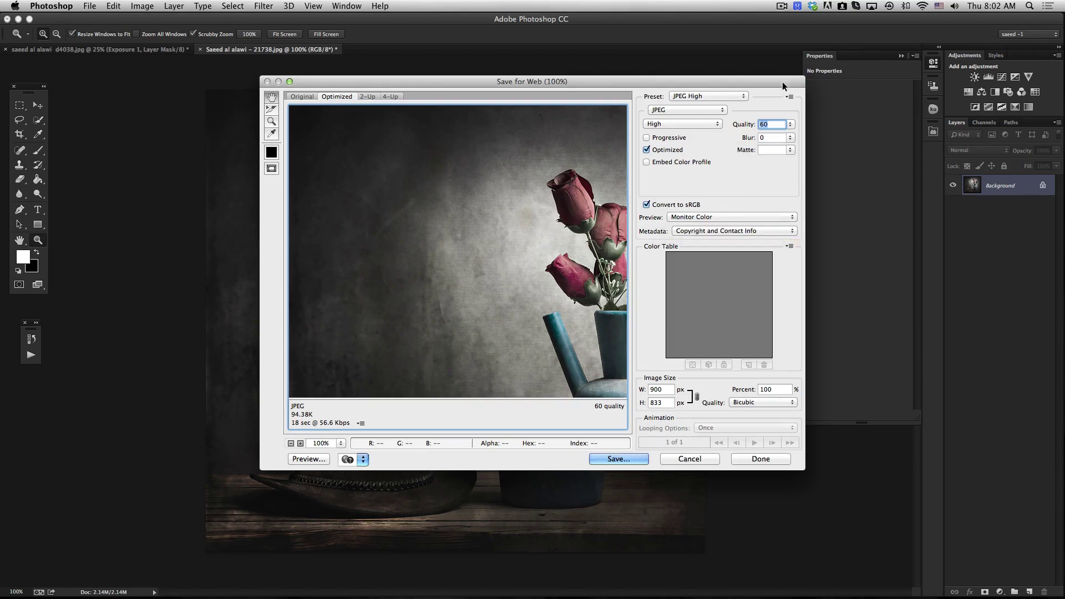
drag(783, 81, 766, 93)
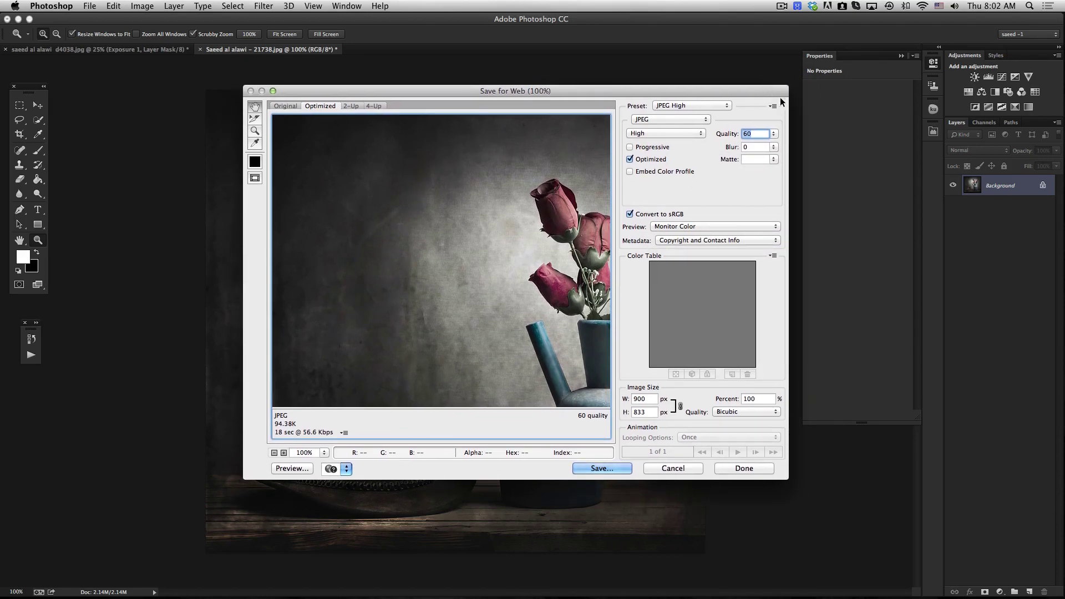
click(782, 6)
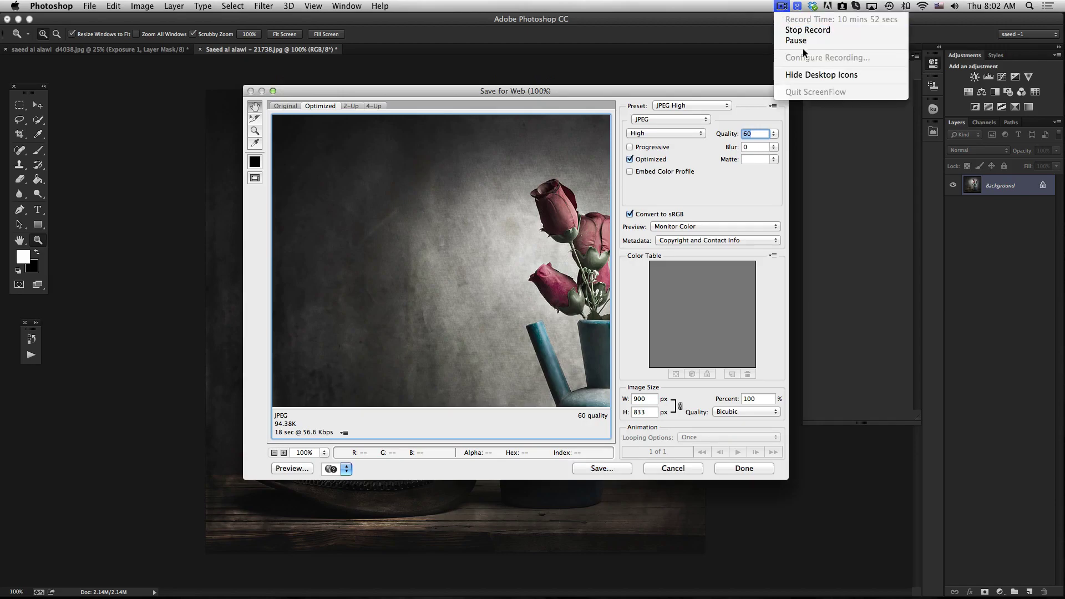
click(818, 32)
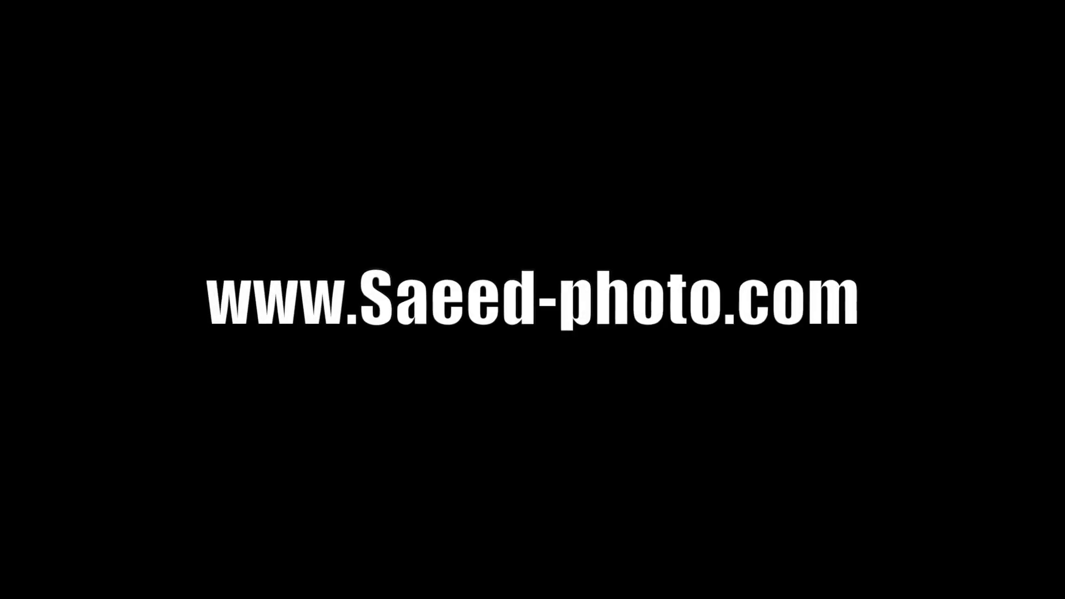